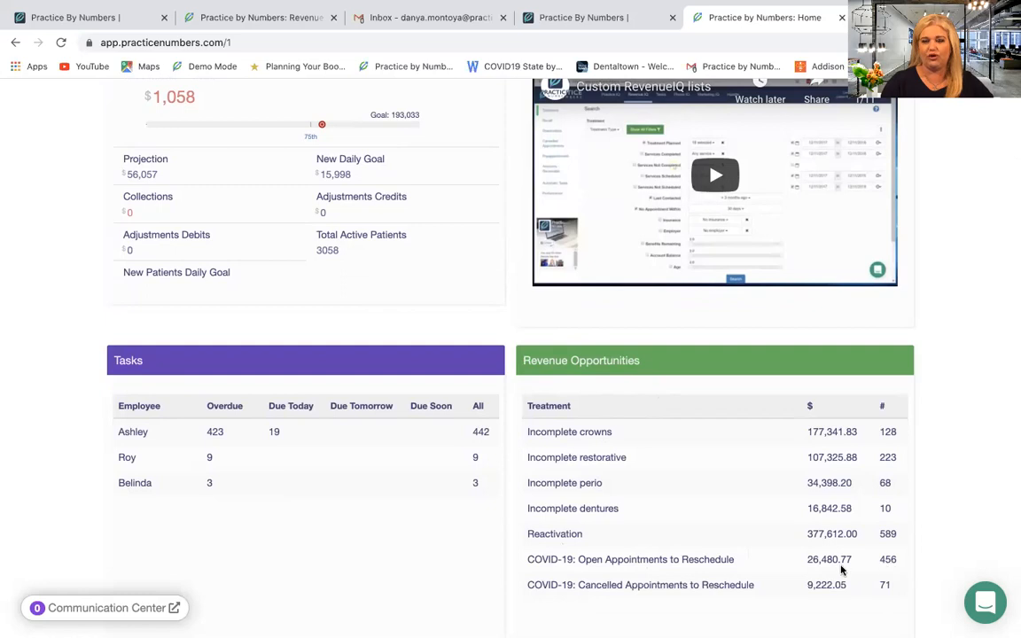
Open the COVID-19: Open Appointments to Reschedule opportunity and run the search with its preset filters.
left_click(657, 562)
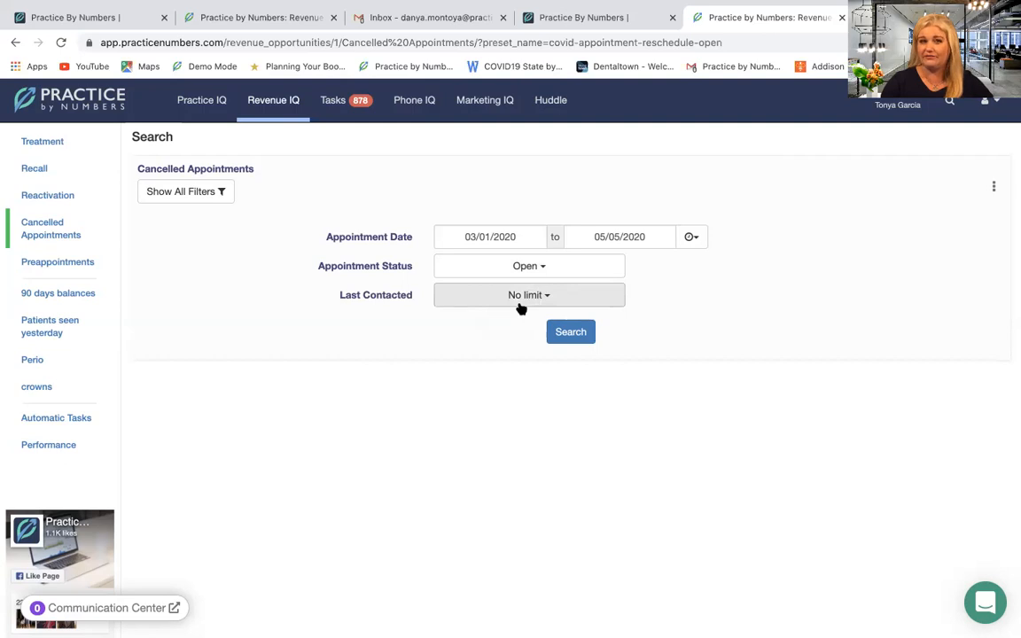
left_click(582, 340)
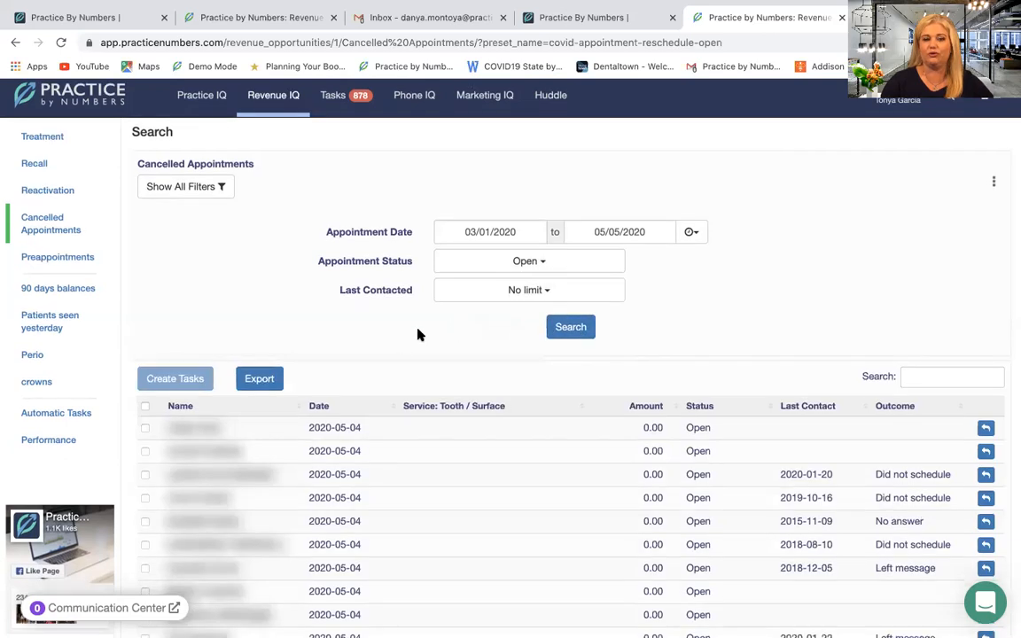
scroll(418, 335, "down", 2)
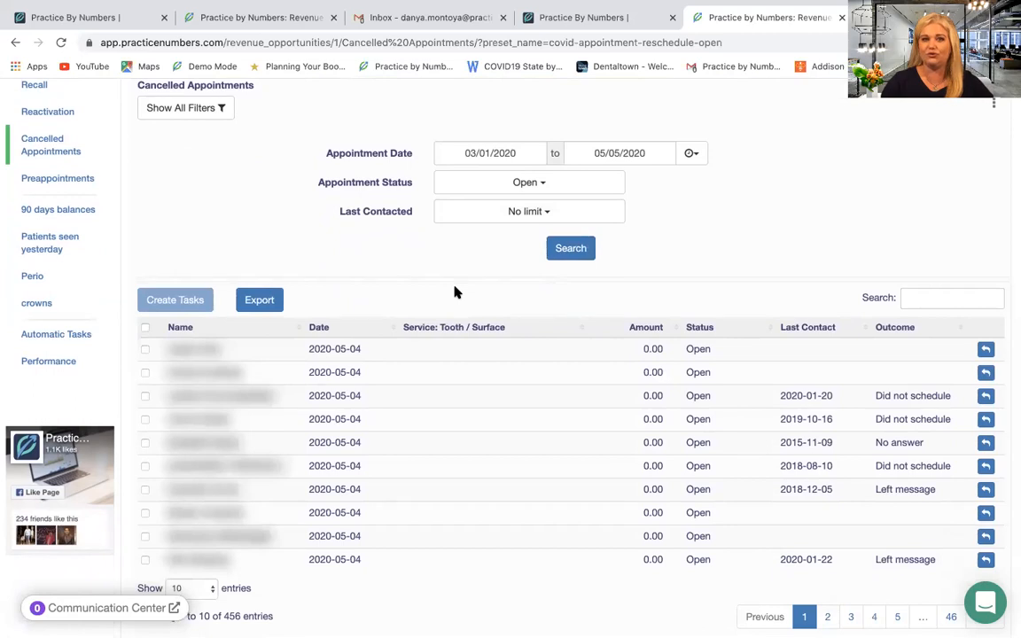
scroll(455, 292, "down", 1)
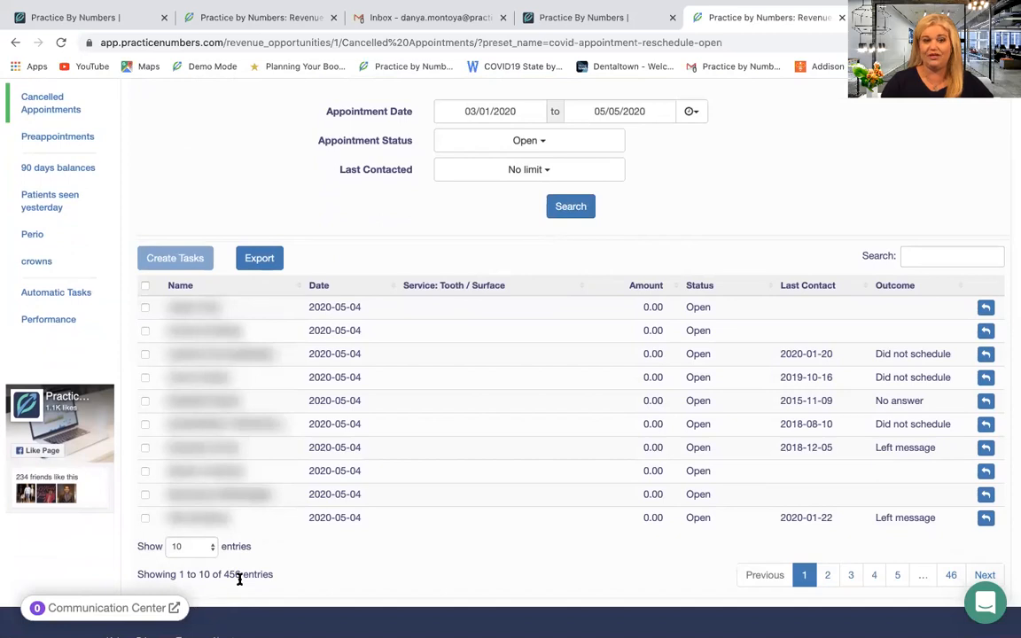
Sort the appointments by Amount from highest to lowest and increase the number of entries shown per page.
left_click(645, 287)
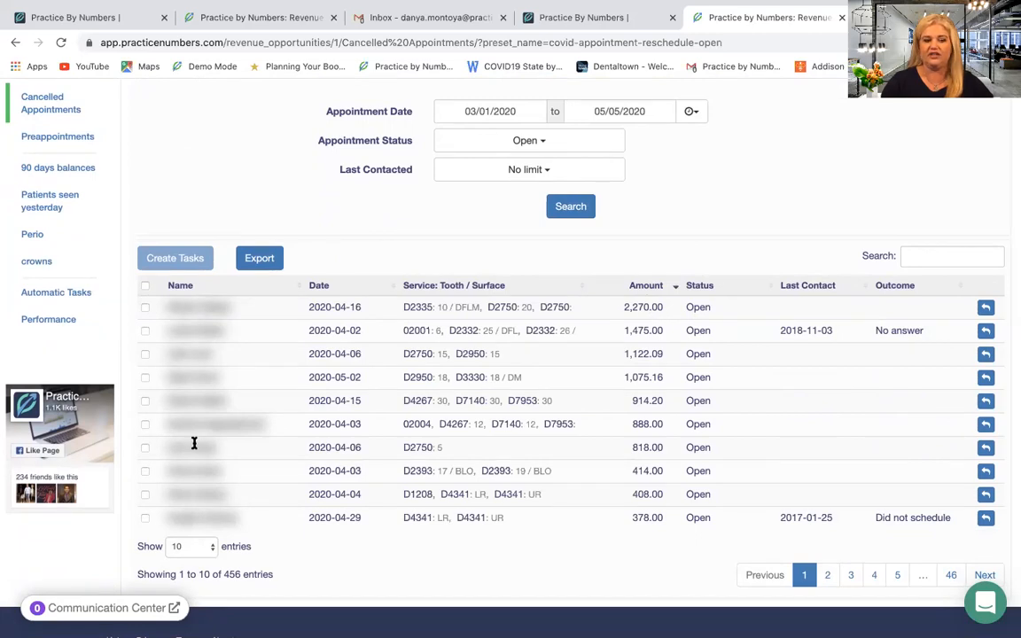
left_click(180, 548)
left_click(181, 583)
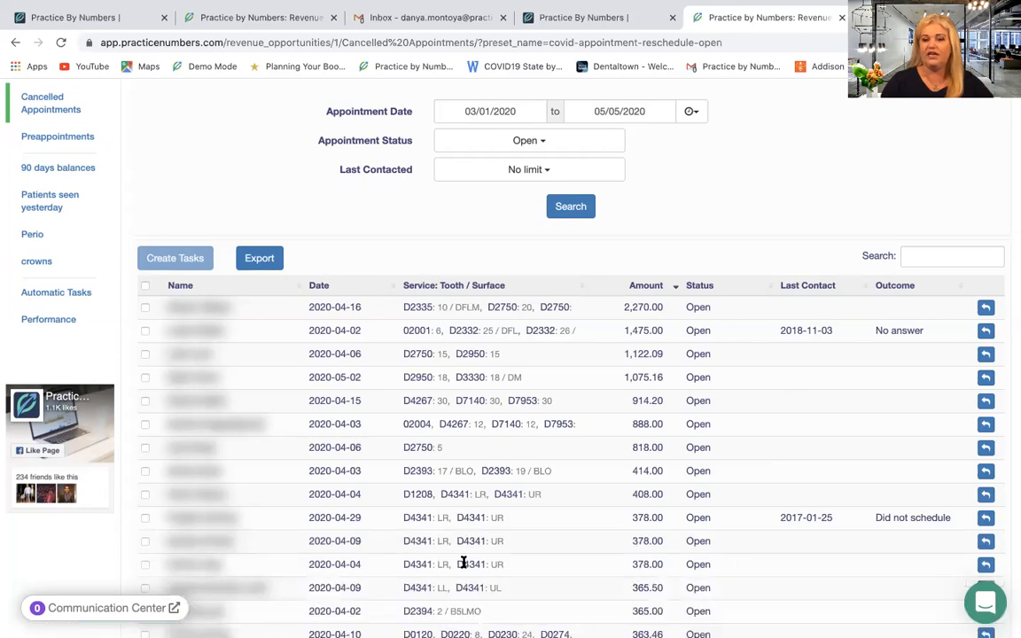
scroll(463, 563, "down", 1)
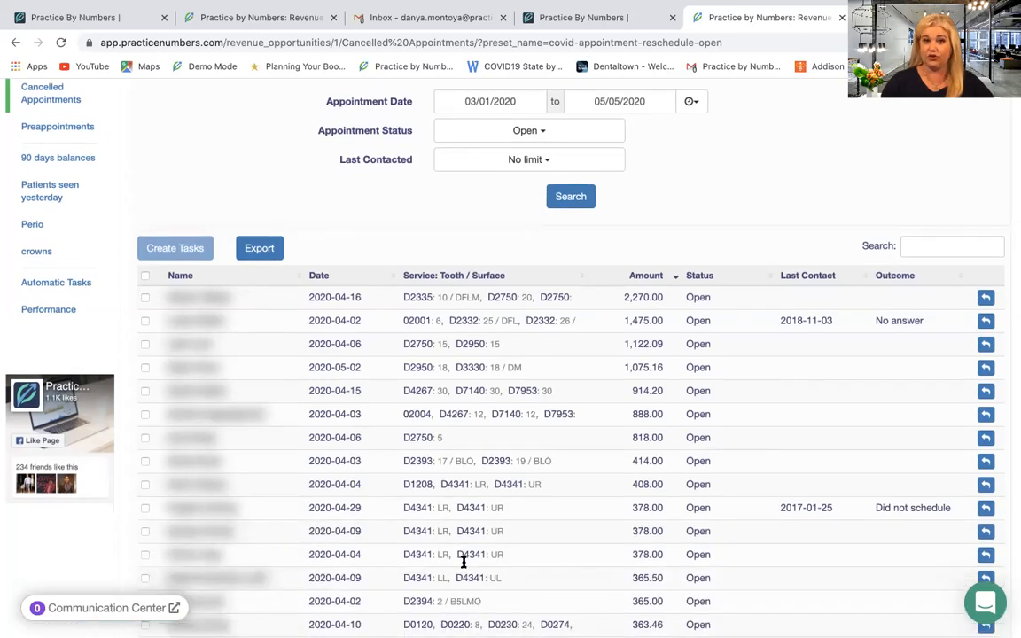
scroll(463, 561, "up", 1)
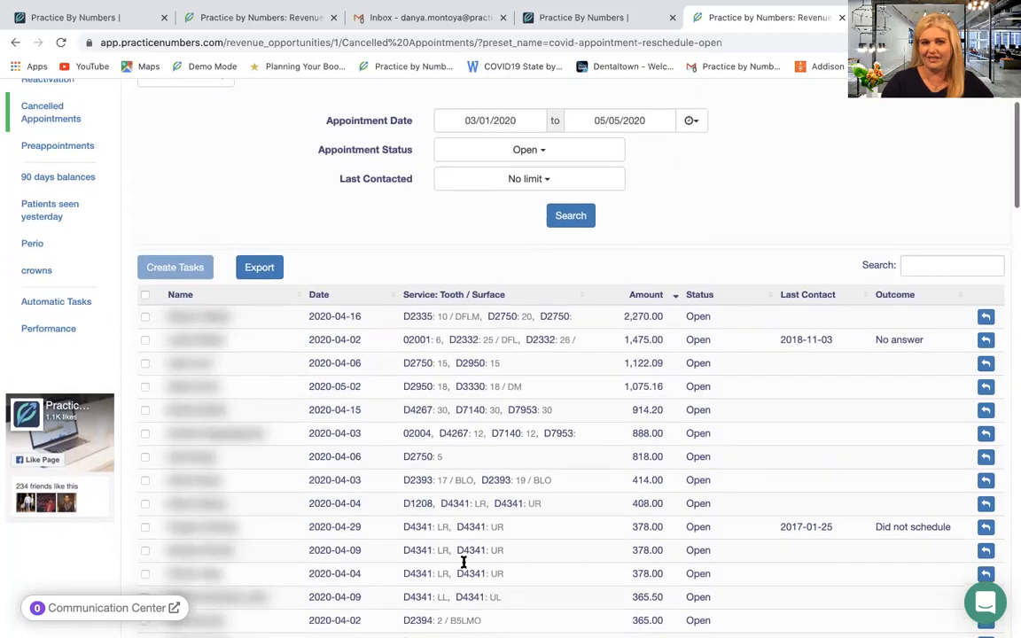
scroll(463, 563, "down", 1)
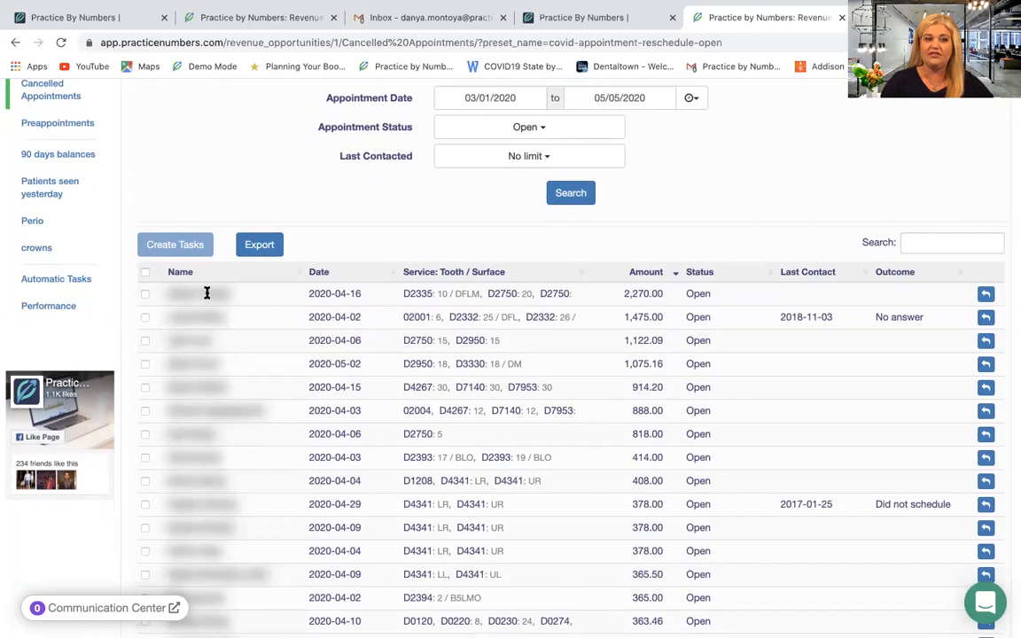
Select the eight highest-value appointments, from the 2,270.00 row through the 414.00 row.
left_click(145, 294)
left_click(146, 317)
left_click(145, 340)
left_click(145, 363)
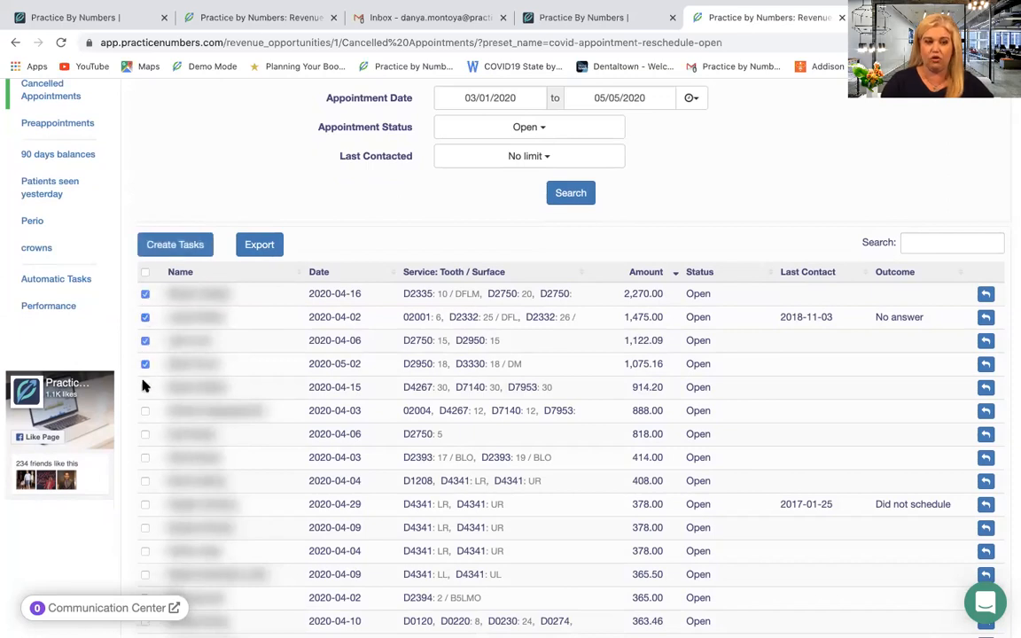
left_click(146, 387)
left_click(146, 410)
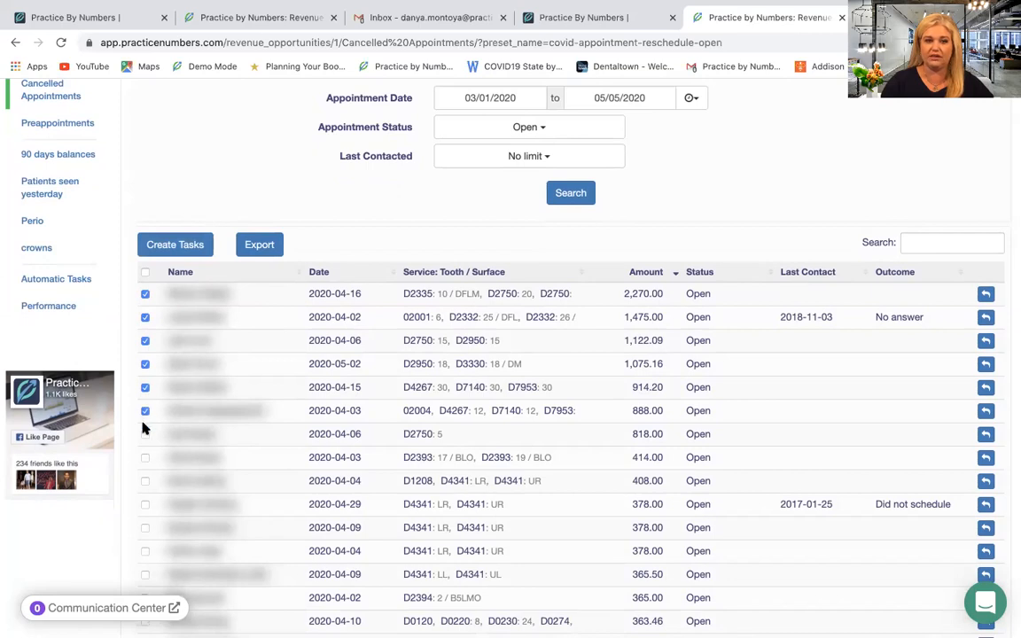
left_click(146, 458)
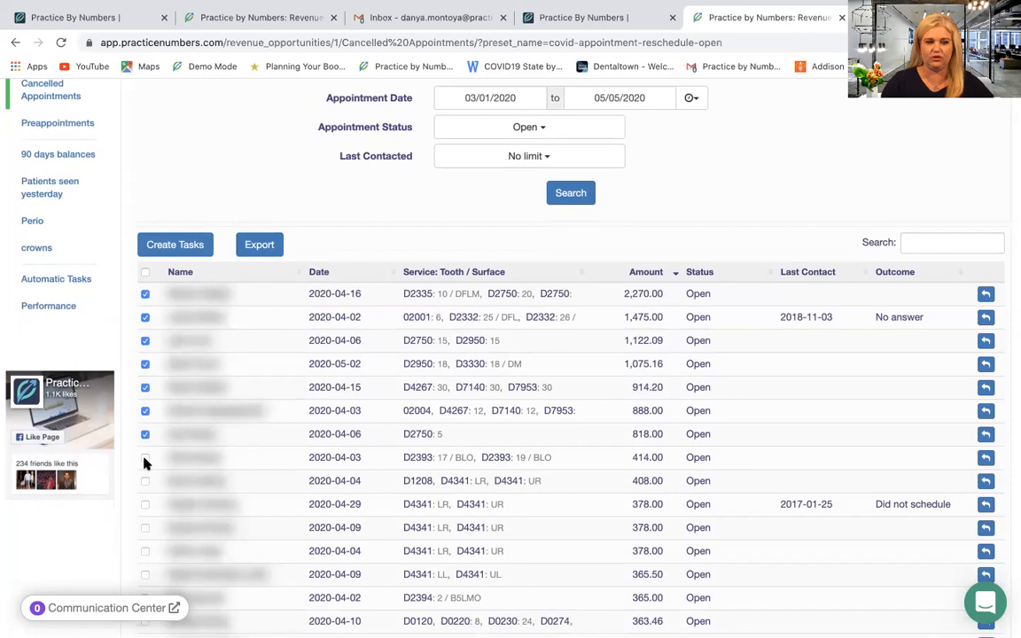
left_click(146, 457)
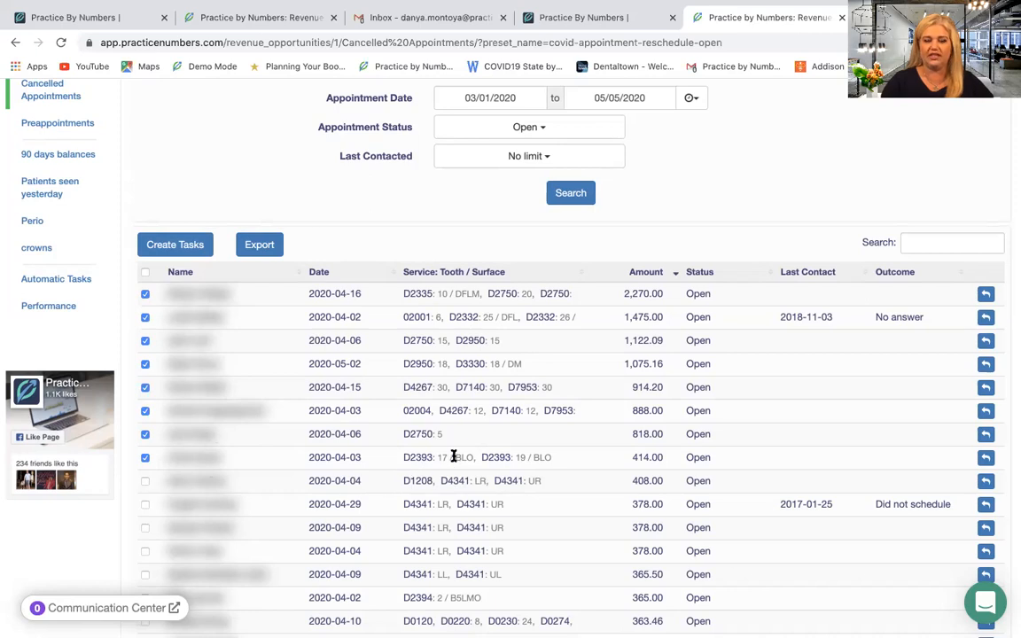
Add the 365.00 appointment with service D2394 and the 2020-04-04 appointment with D2391 and D2392 to the selection.
scroll(454, 600, "down", 1)
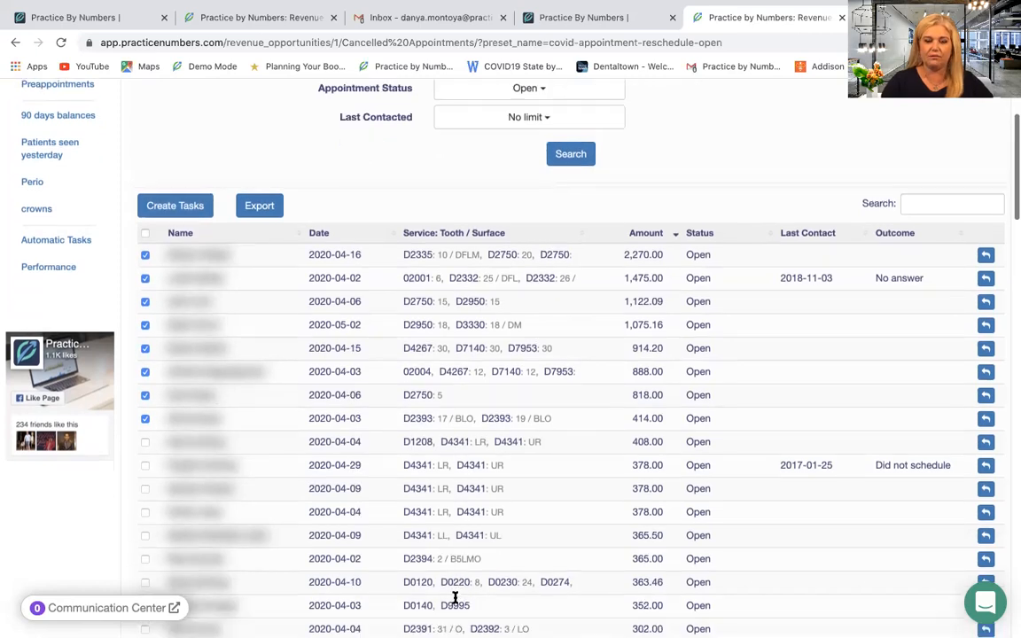
scroll(454, 599, "down", 1)
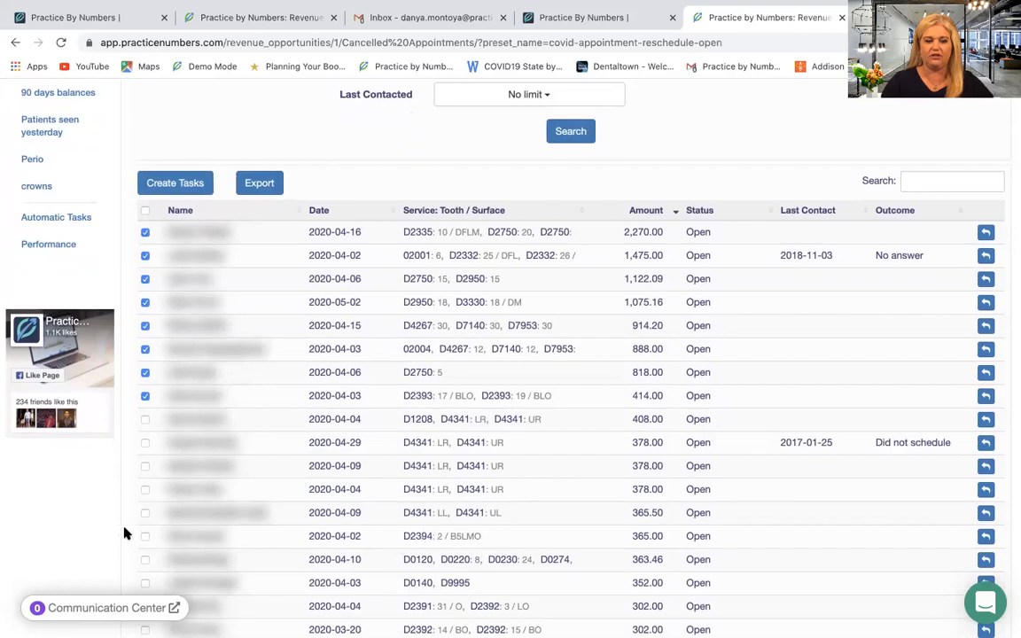
left_click(143, 537)
scroll(490, 547, "down", 2)
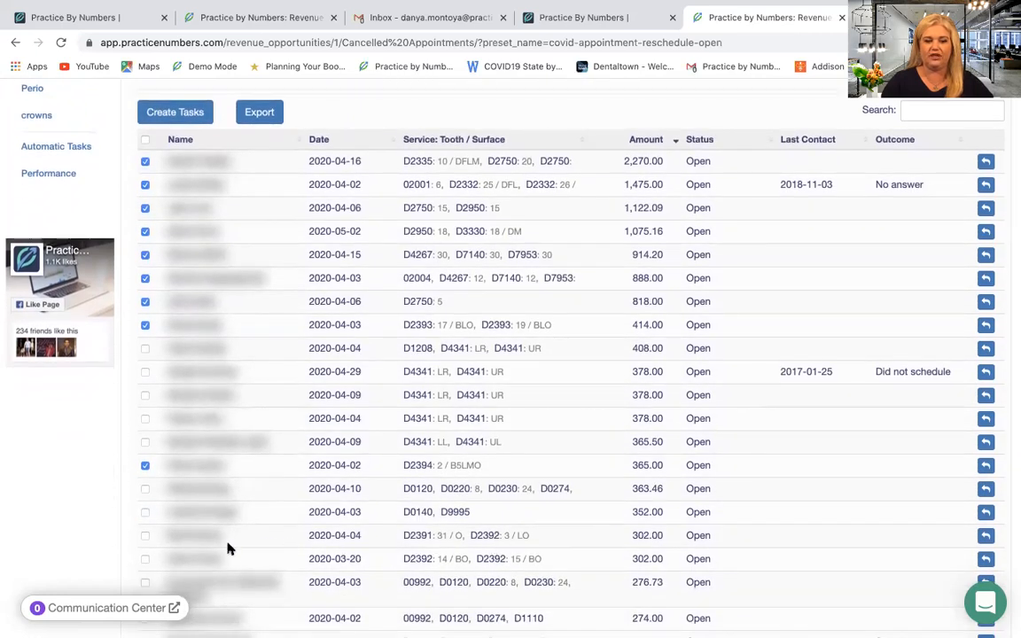
left_click(143, 537)
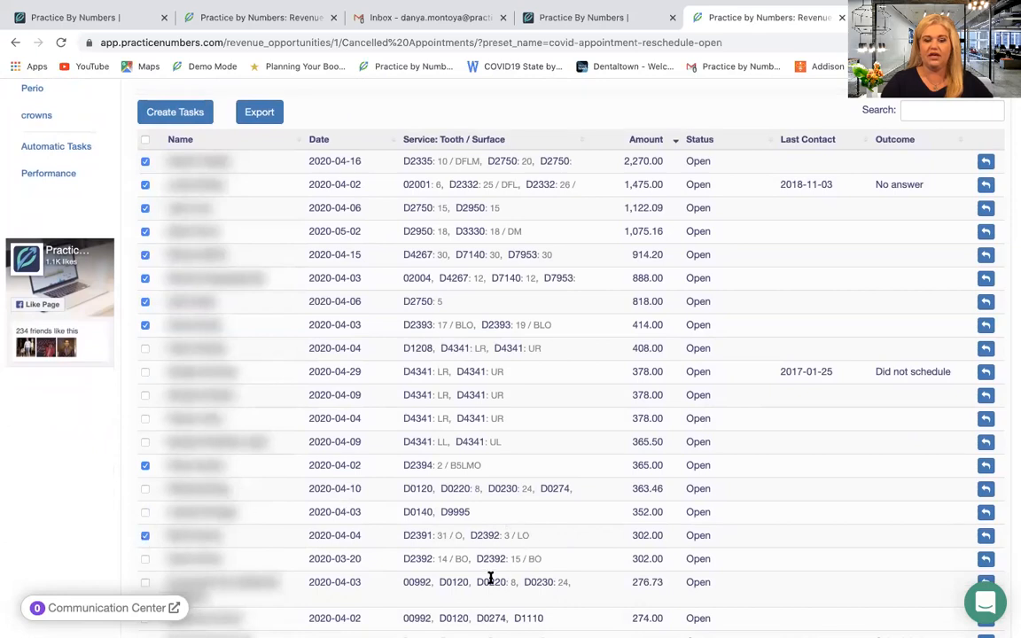
Examine the service codes of the remaining lower-value appointments for further doctor treatment.
scroll(476, 580, "down", 1)
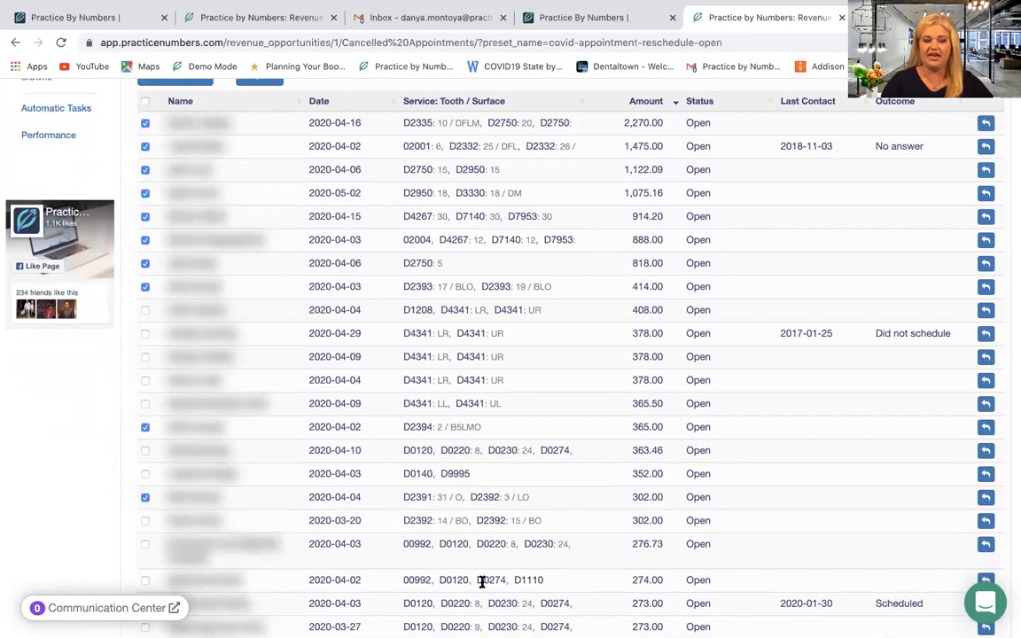
scroll(502, 579, "down", 2)
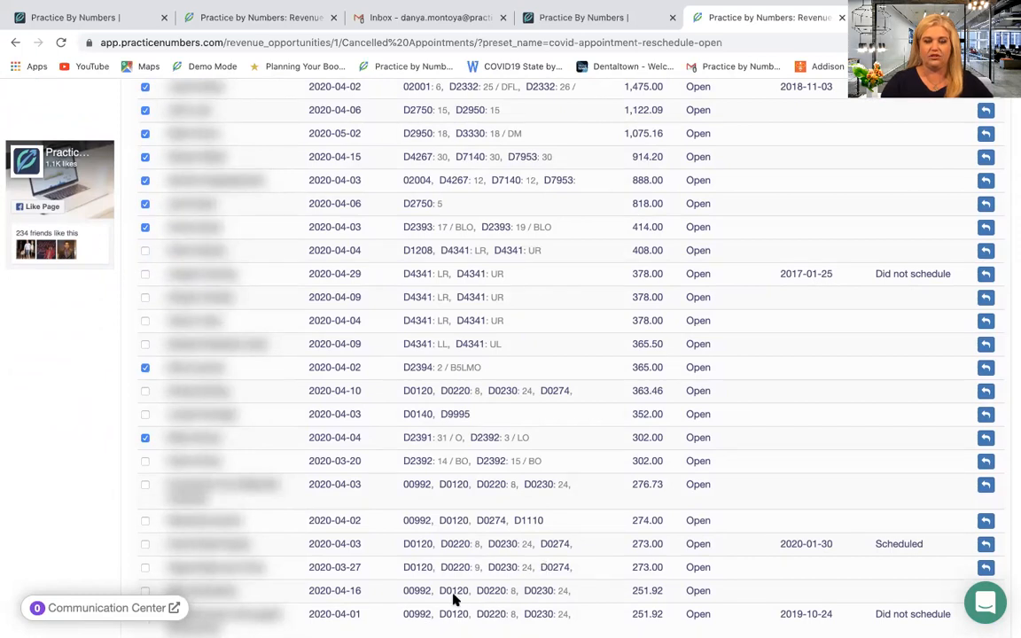
scroll(454, 595, "down", 1)
scroll(454, 595, "down", 2)
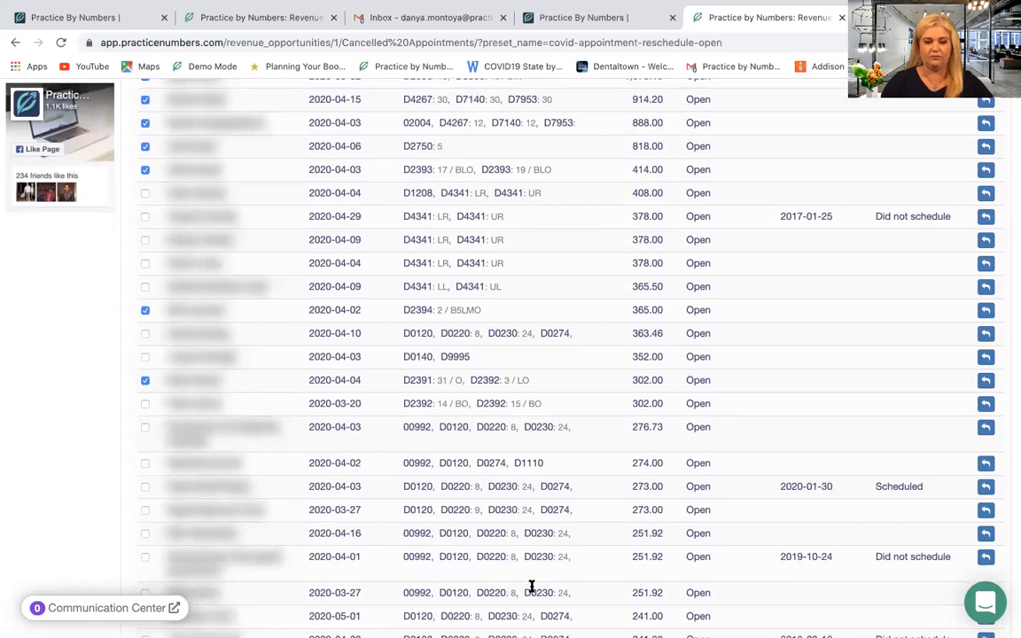
scroll(462, 592, "down", 1)
scroll(462, 592, "down", 3)
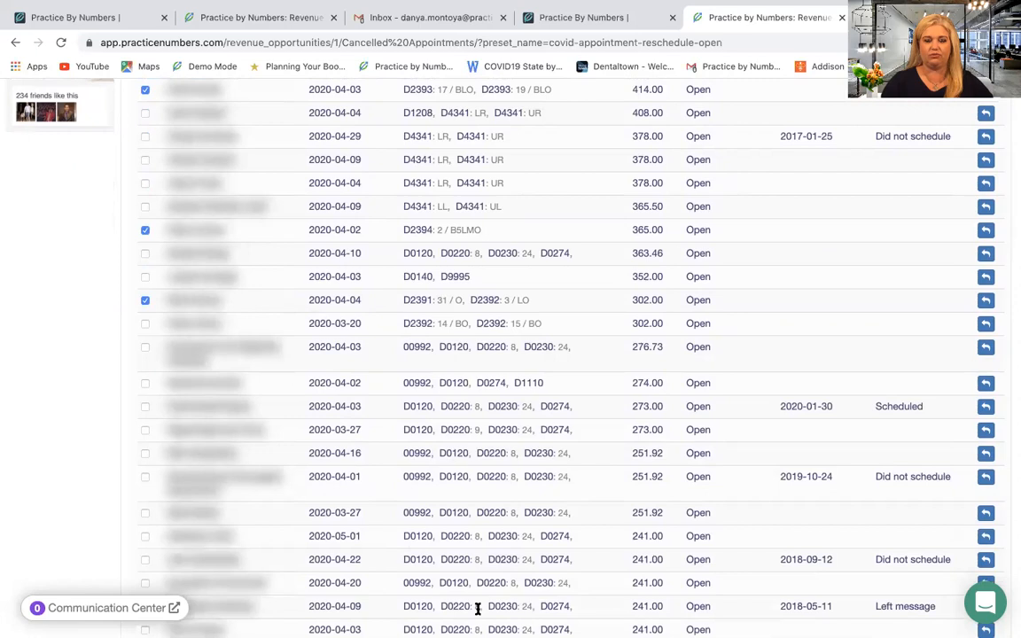
scroll(443, 576, "down", 4)
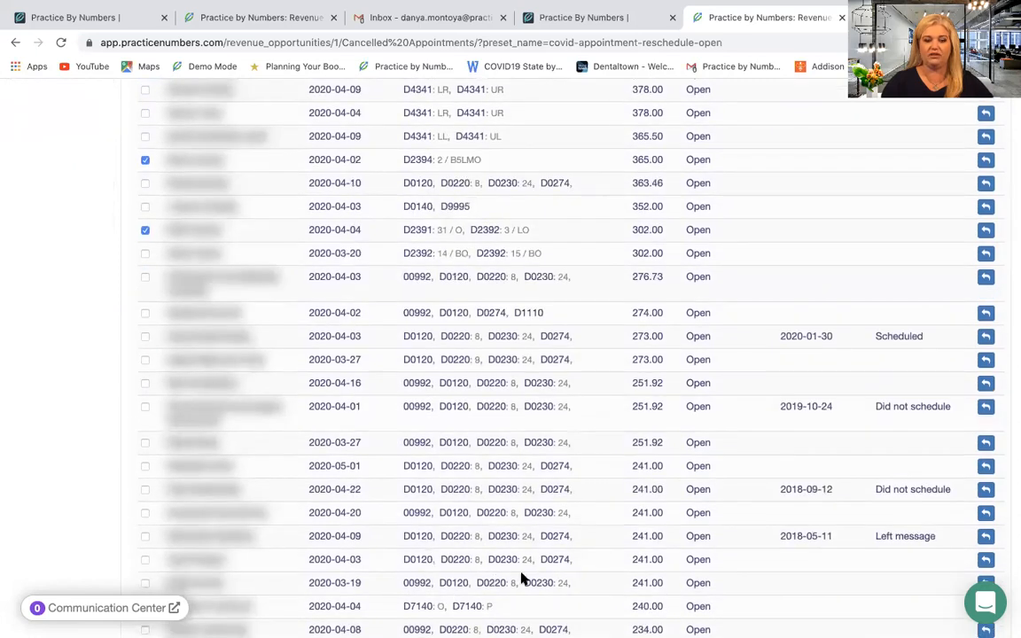
scroll(458, 507, "up", 4)
scroll(459, 508, "up", 10)
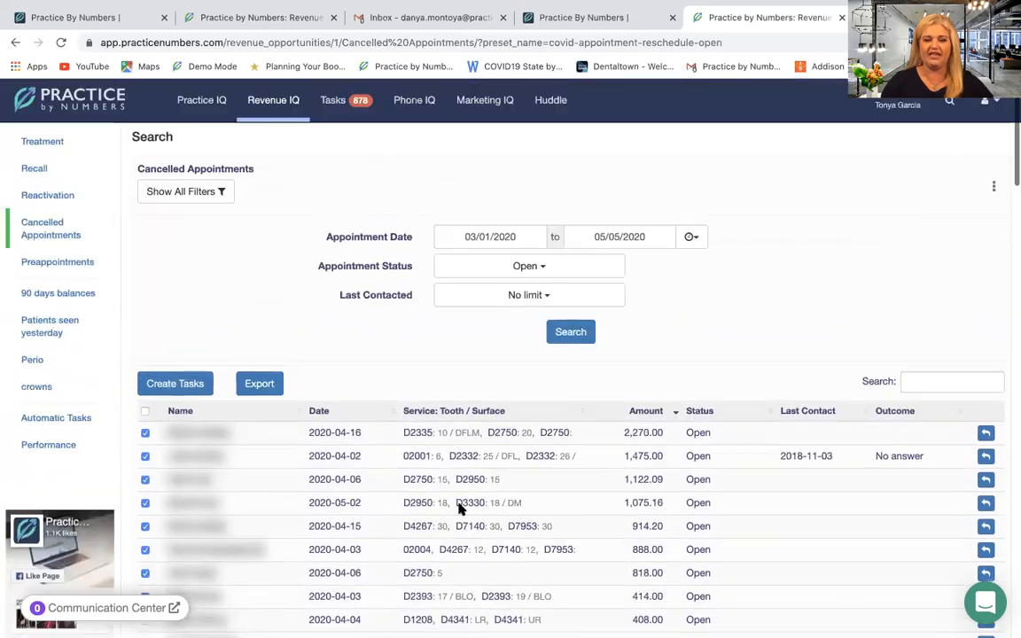
Start creating tasks for the selected appointments and set the description to "Cancelled Appointments Dr. Production".
scroll(460, 508, "down", 2)
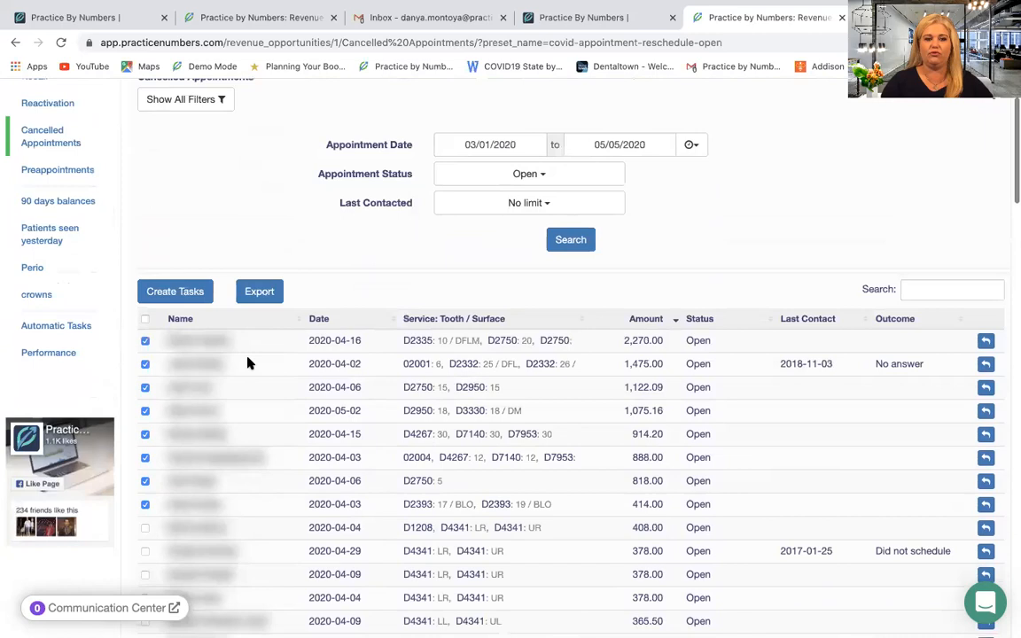
left_click(181, 289)
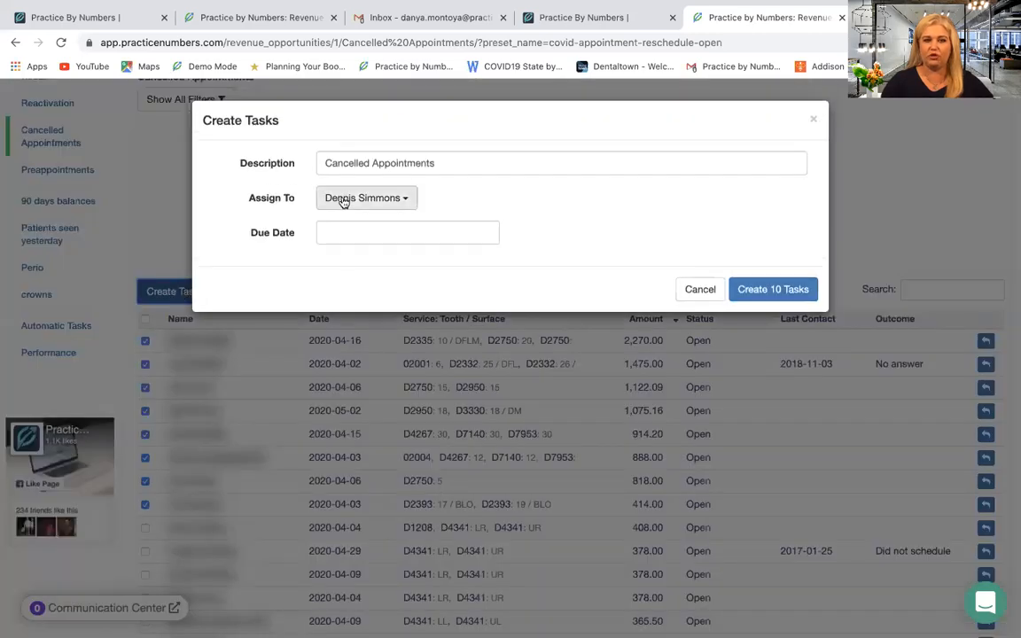
left_click(457, 162)
type("Dr. ")
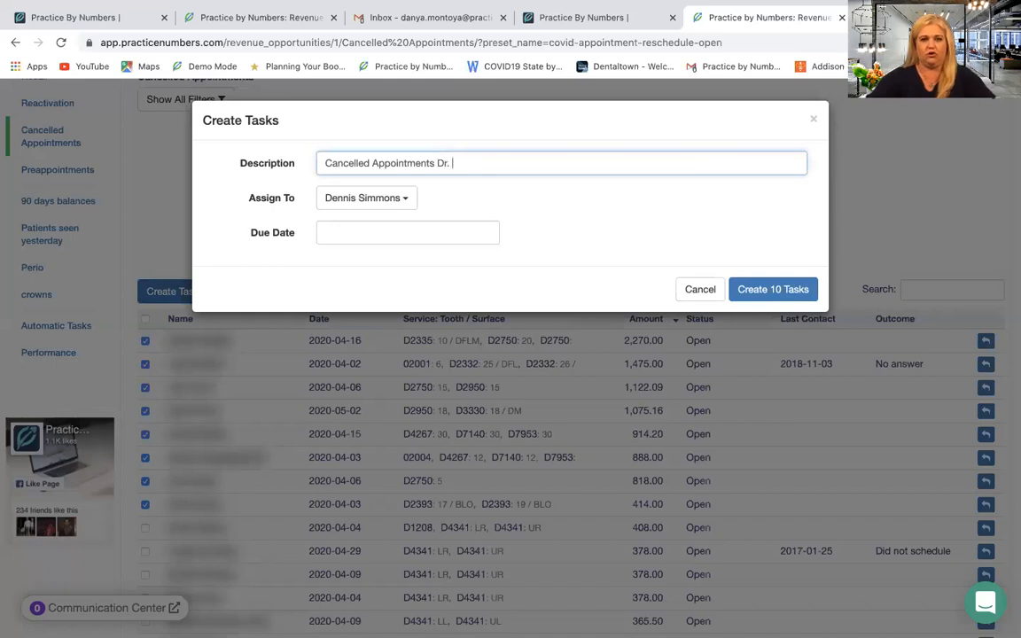
type("Production")
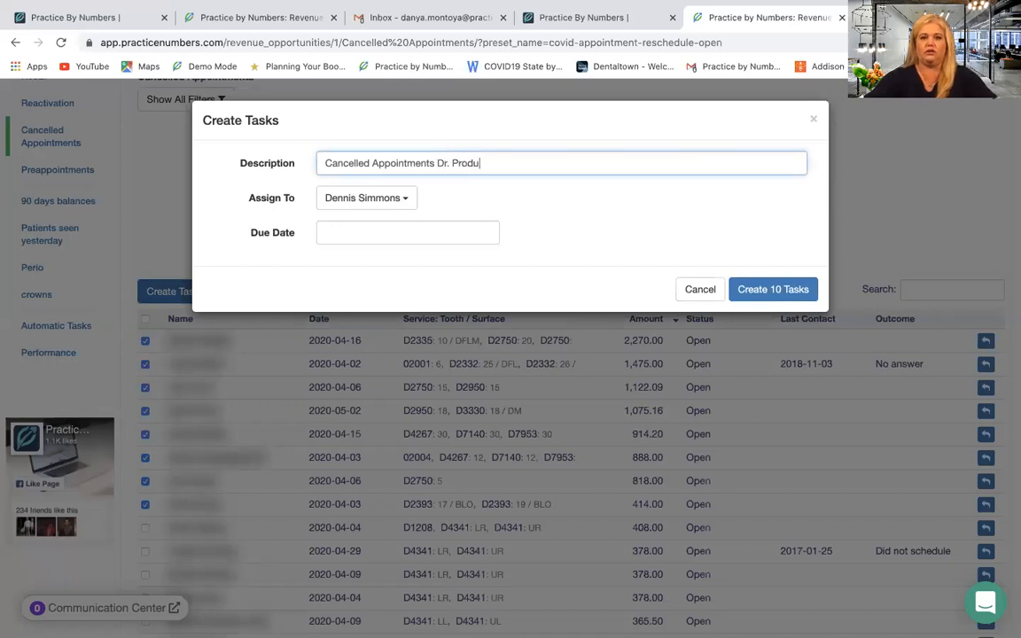
Assign the tasks to another staff member with due date 05/25/2020, and cancel the task creation.
left_click(354, 198)
left_click(346, 220)
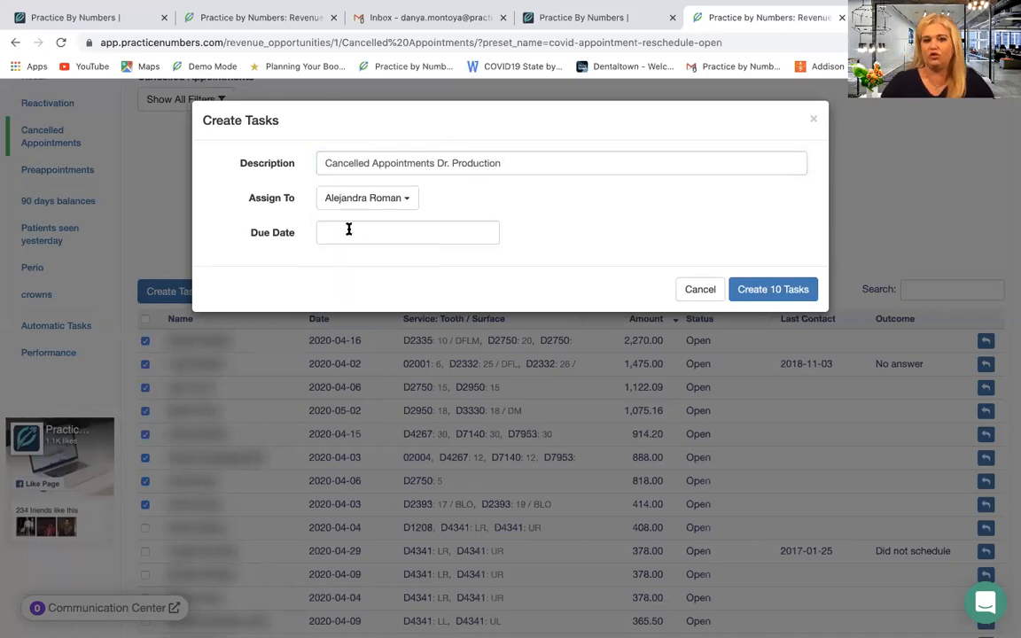
left_click(349, 235)
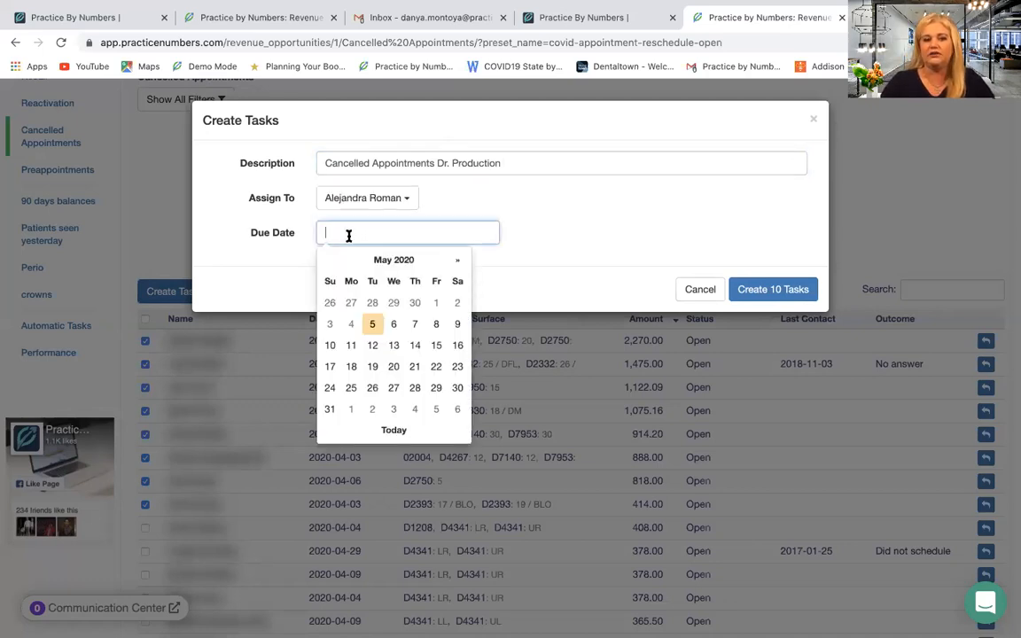
left_click(351, 387)
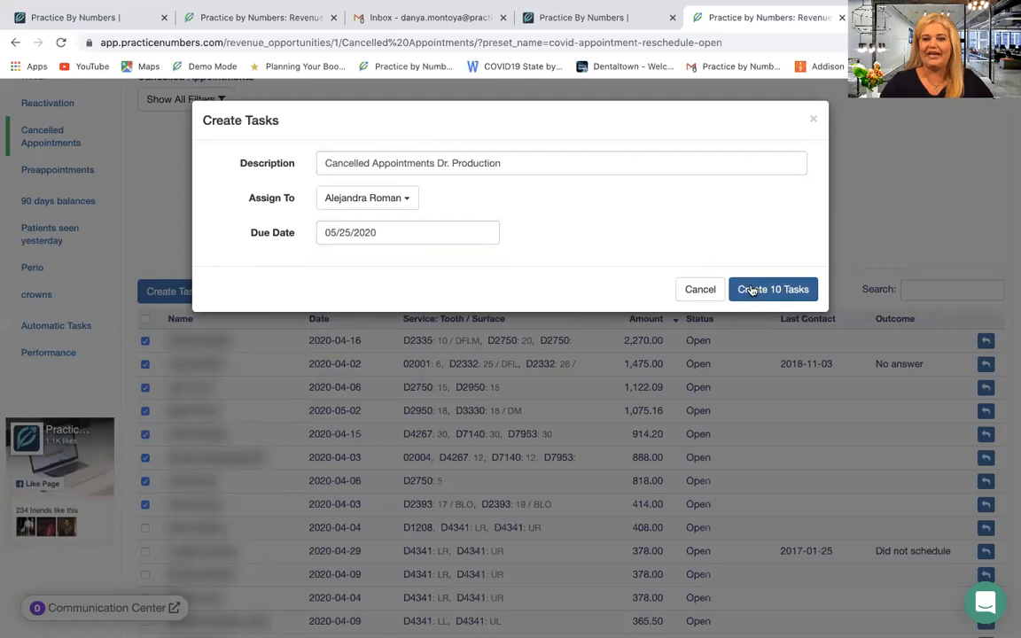
left_click(690, 290)
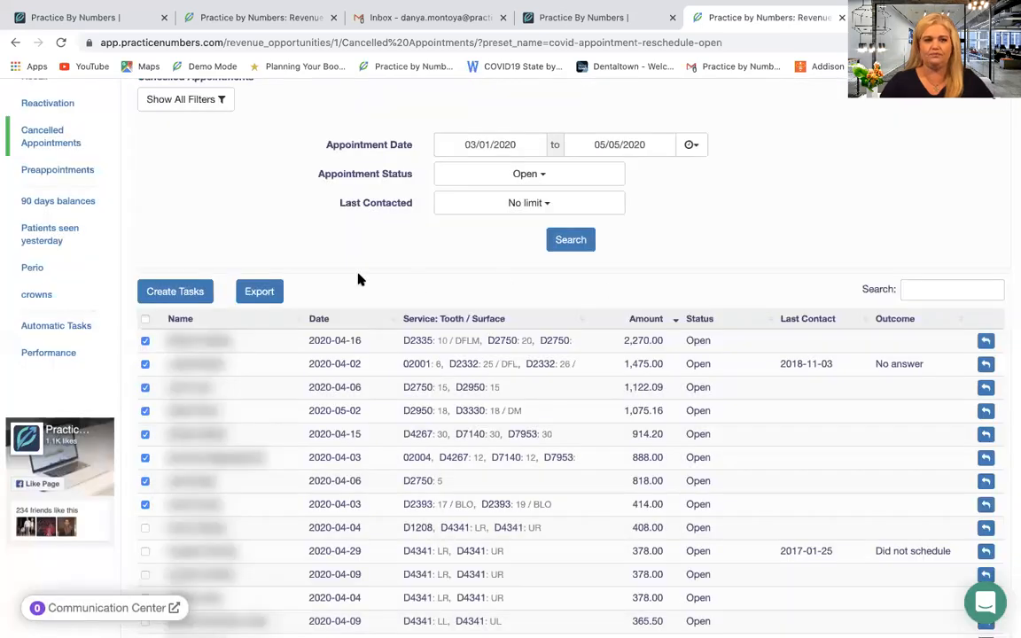
Select all the appointments listed on the page and check the selection down the list.
left_click(145, 318)
left_click(144, 318)
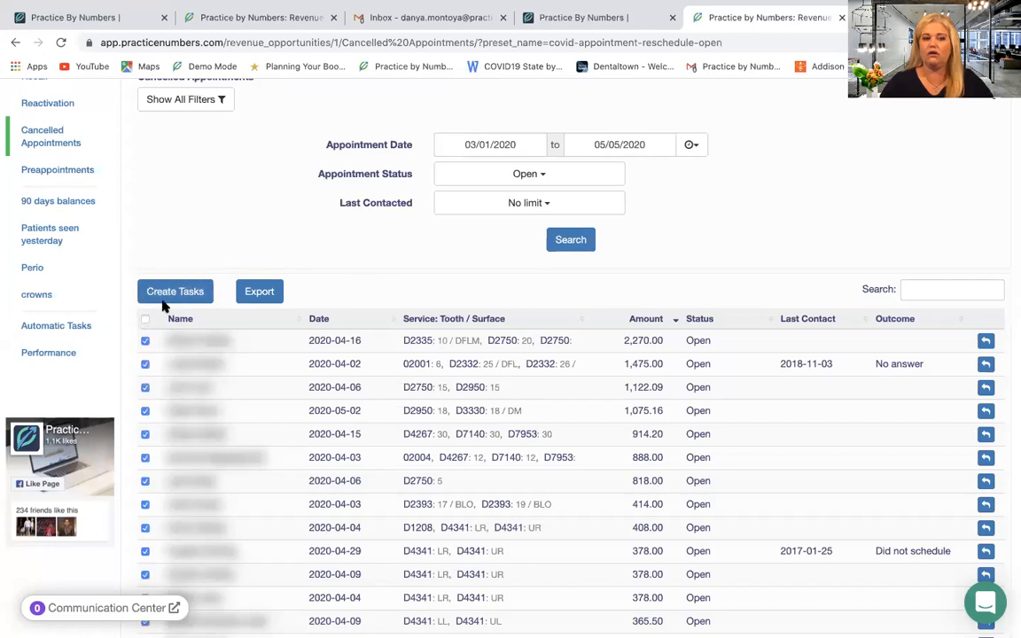
scroll(399, 282, "down", 2)
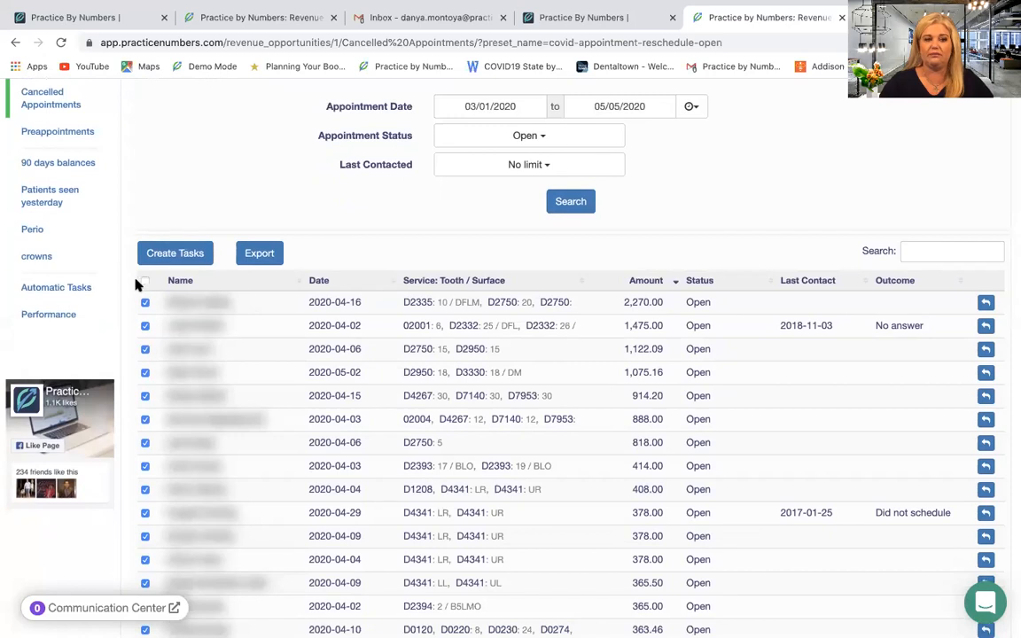
left_click(145, 282)
left_click(146, 282)
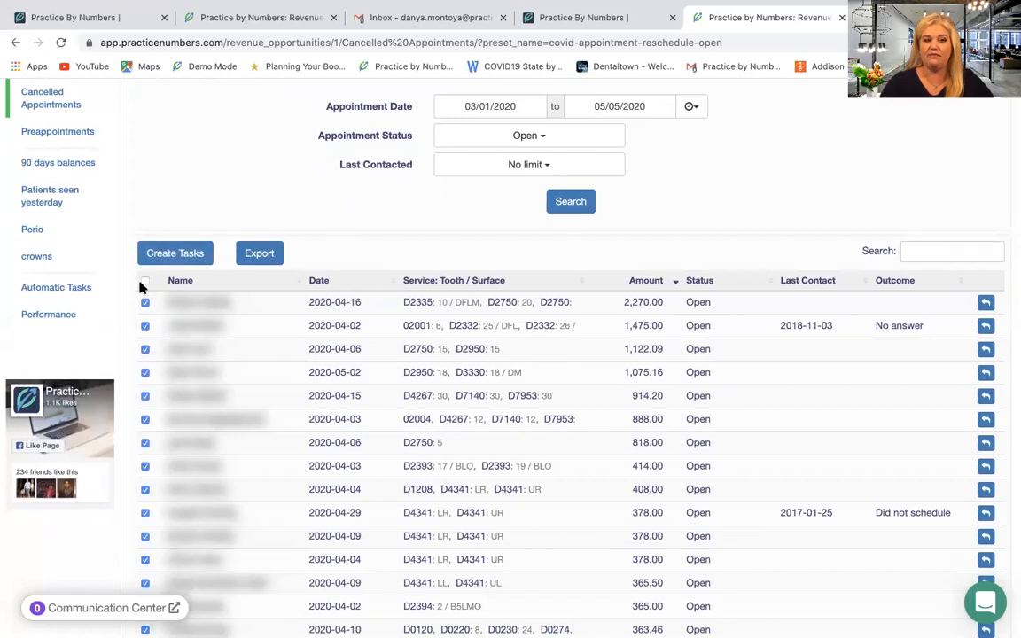
scroll(184, 406, "down", 8)
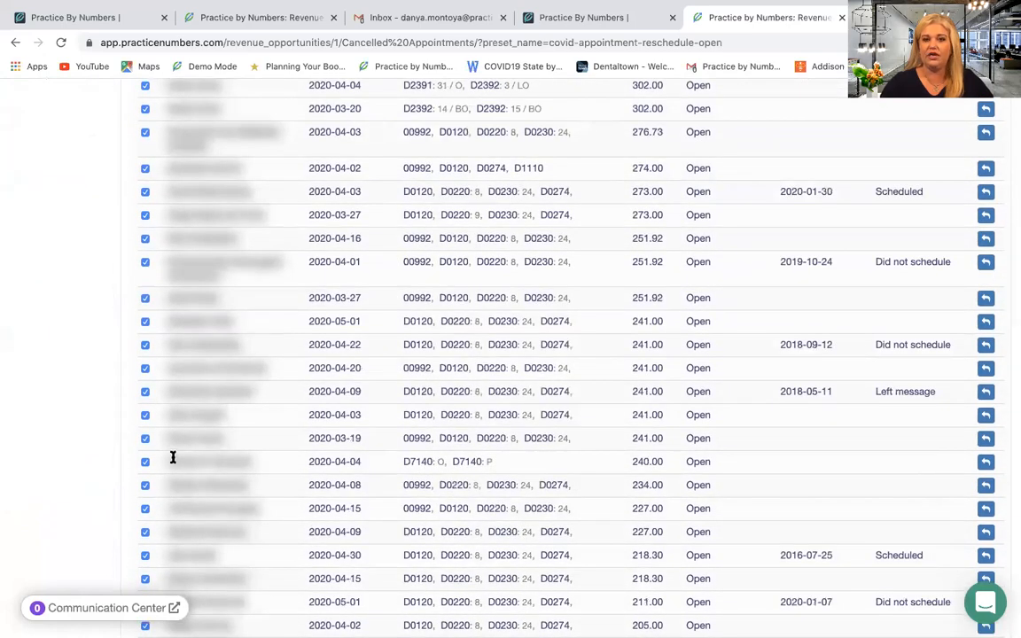
Start creating tasks for all selected appointments, assign them to another staff member, and cancel without setting a due date.
scroll(172, 458, "up", 10)
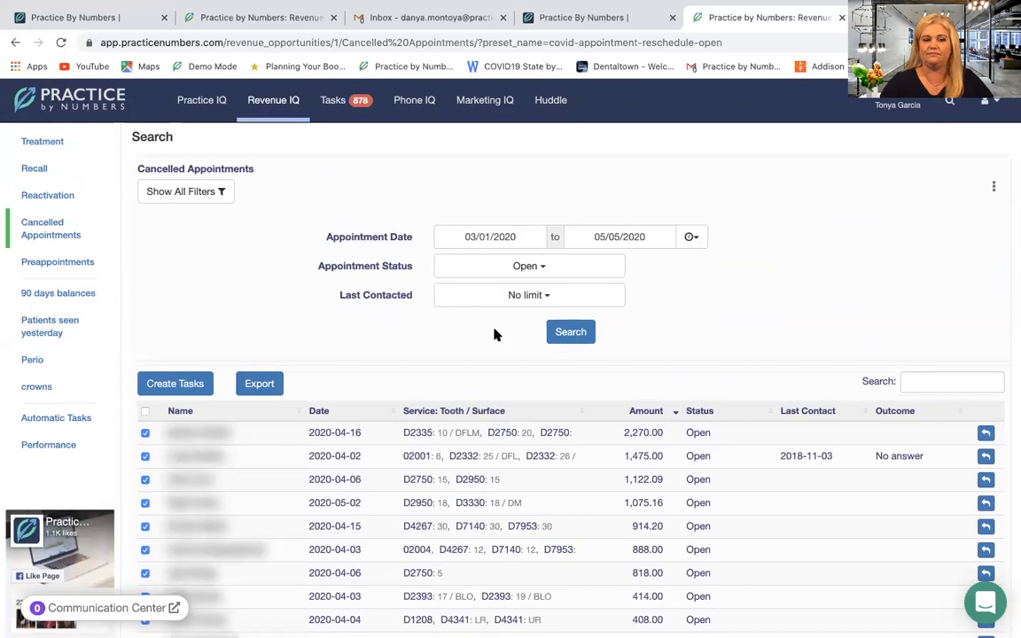
left_click(202, 383)
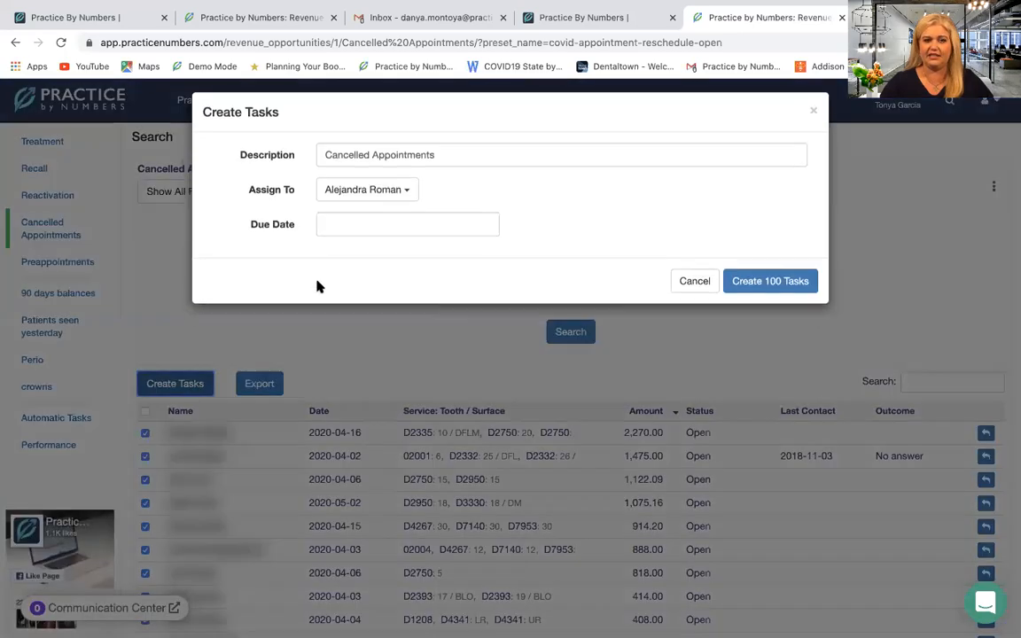
left_click(359, 198)
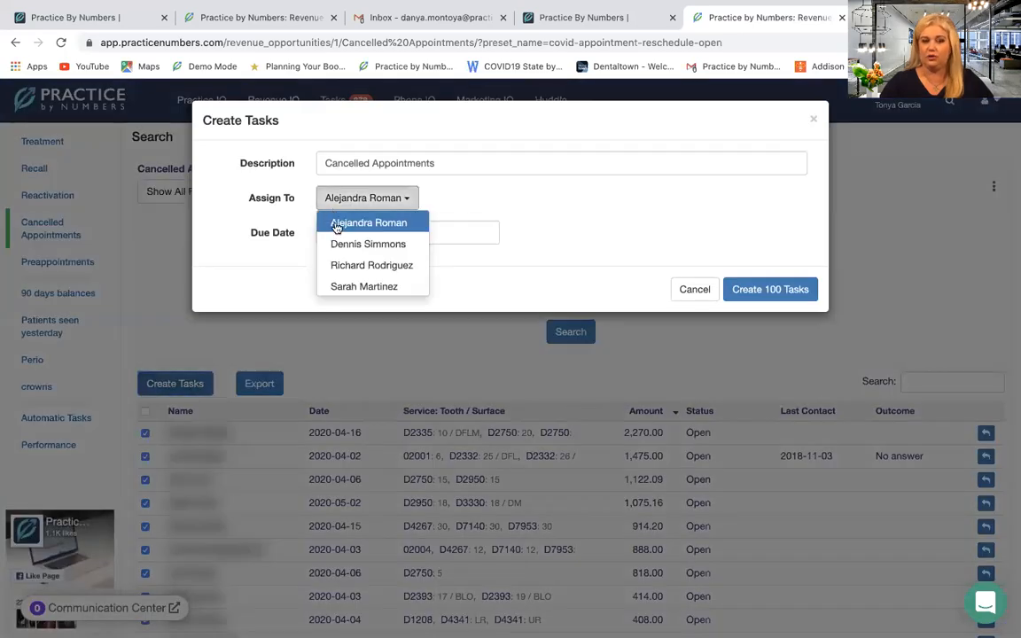
left_click(353, 266)
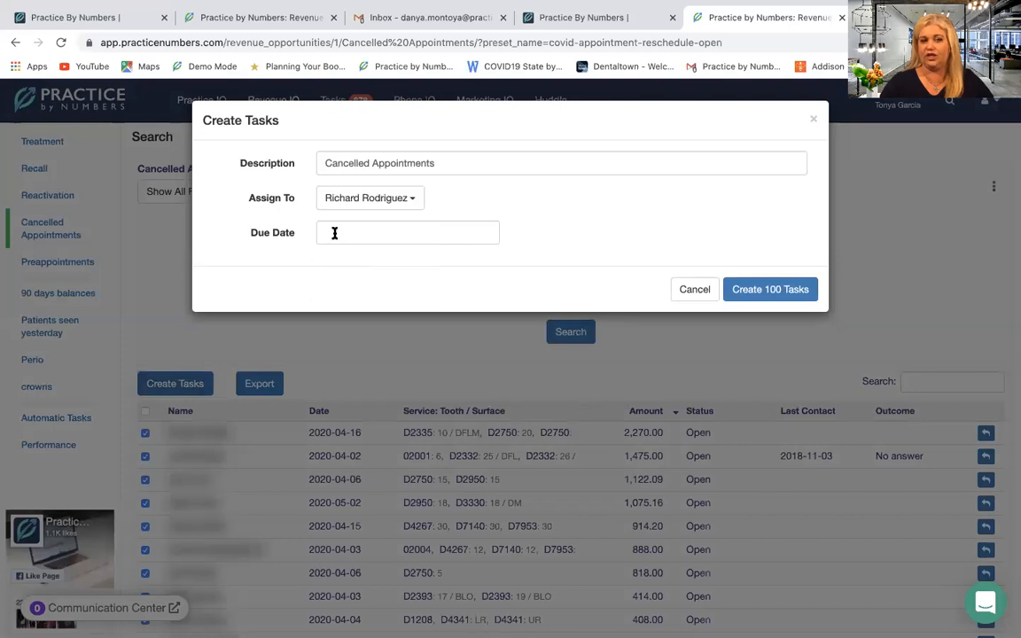
left_click(334, 233)
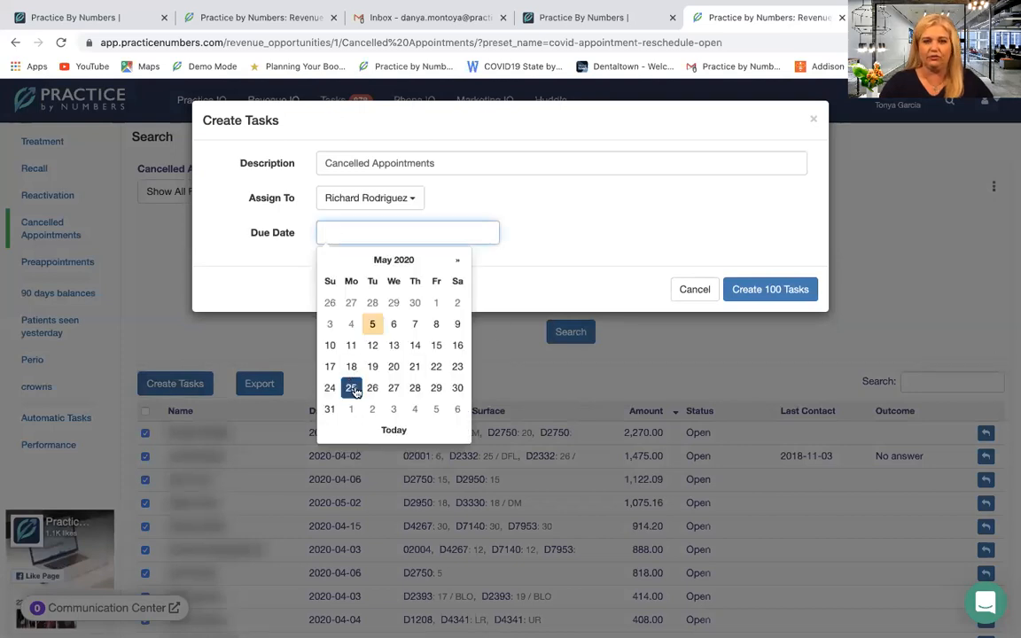
left_click(619, 275)
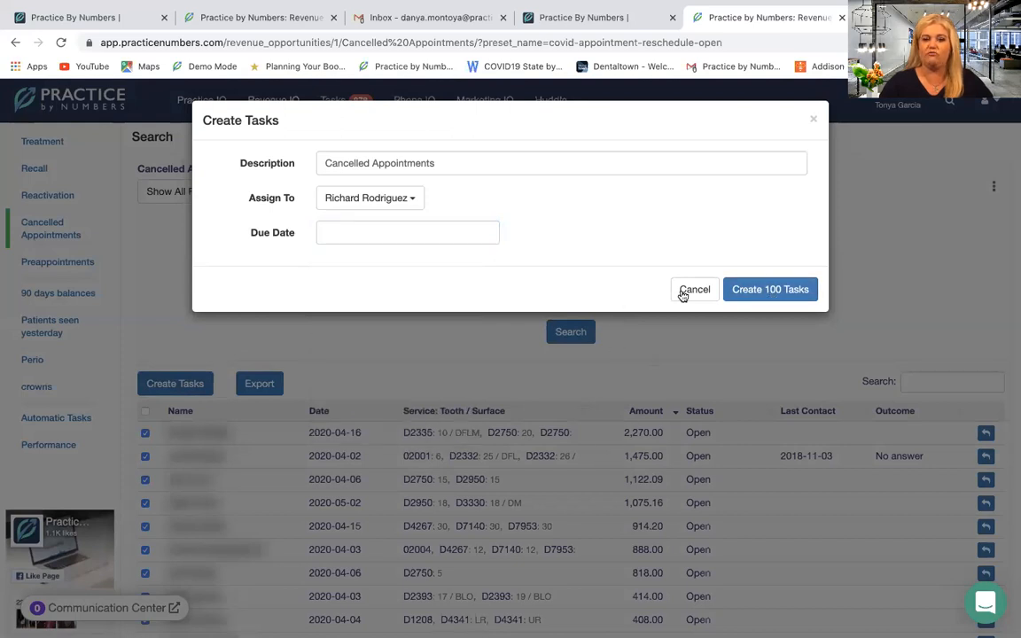
left_click(694, 290)
Go to page 2 of the open appointments list and select every appointment on that page as well.
scroll(647, 433, "down", 4)
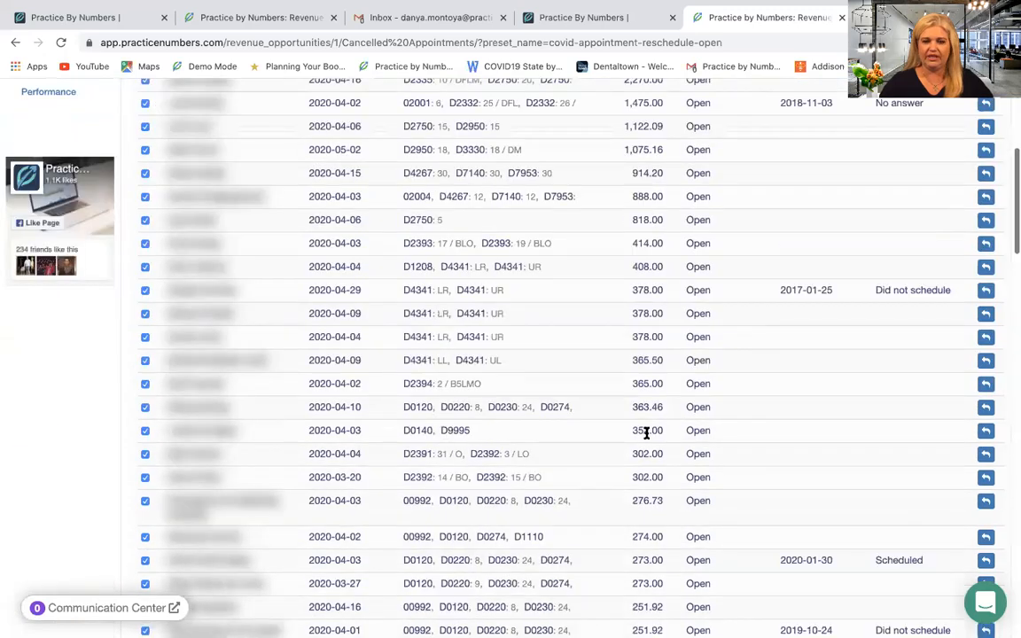
scroll(647, 433, "down", 12)
scroll(815, 531, "down", 6)
scroll(818, 534, "down", 10)
left_click(883, 506)
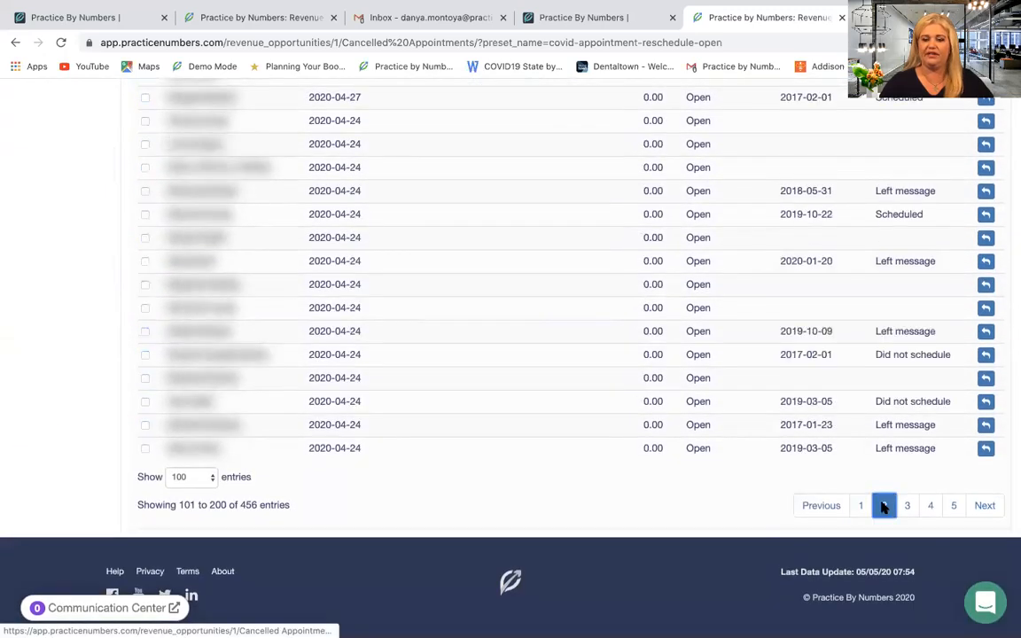
scroll(586, 343, "up", 15)
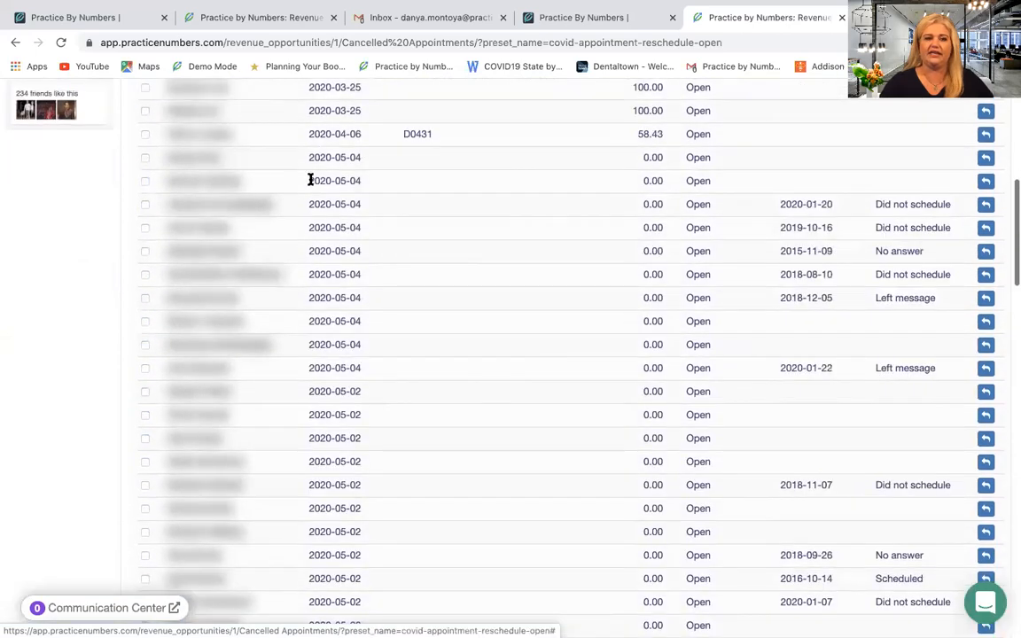
scroll(310, 180, "up", 10)
left_click(145, 412)
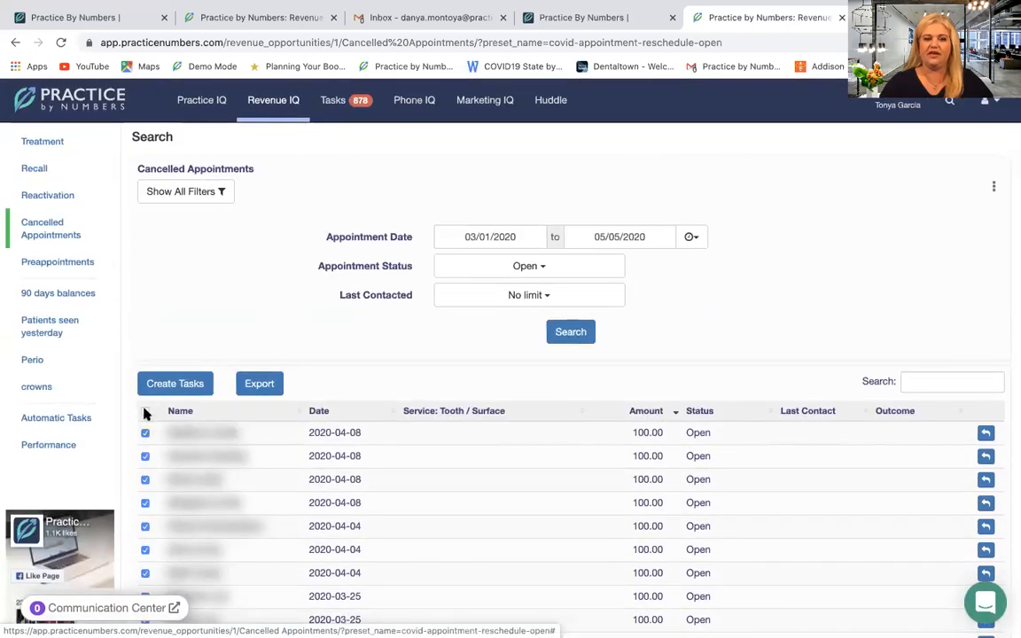
Start creating tasks for the appointments selected across both pages with due date 06/01/2020, and cancel the task creation.
scroll(370, 434, "down", 2)
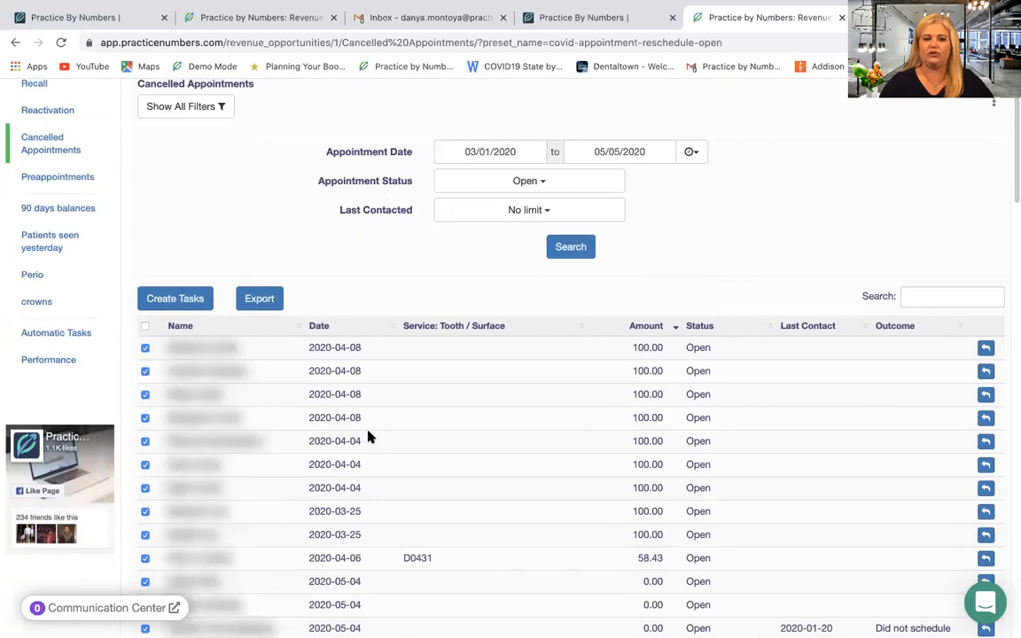
left_click(173, 298)
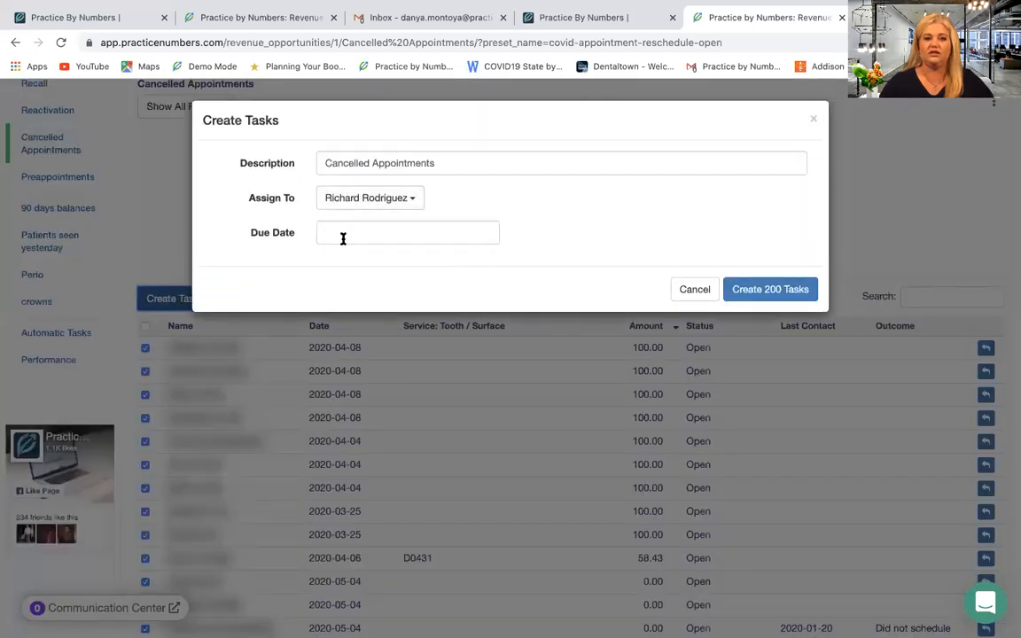
left_click(346, 232)
left_click(354, 409)
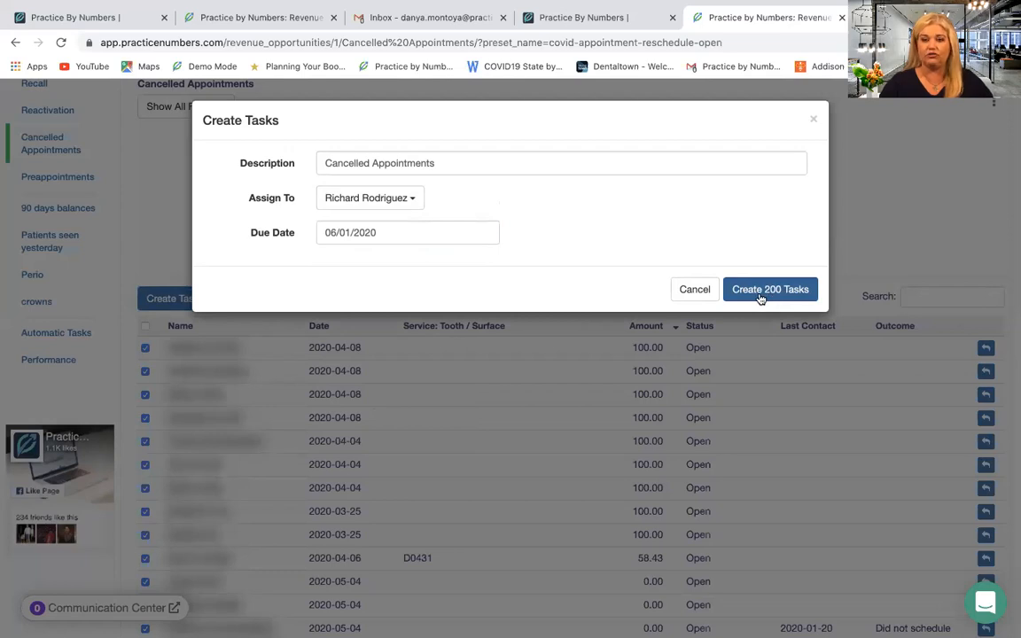
left_click(695, 291)
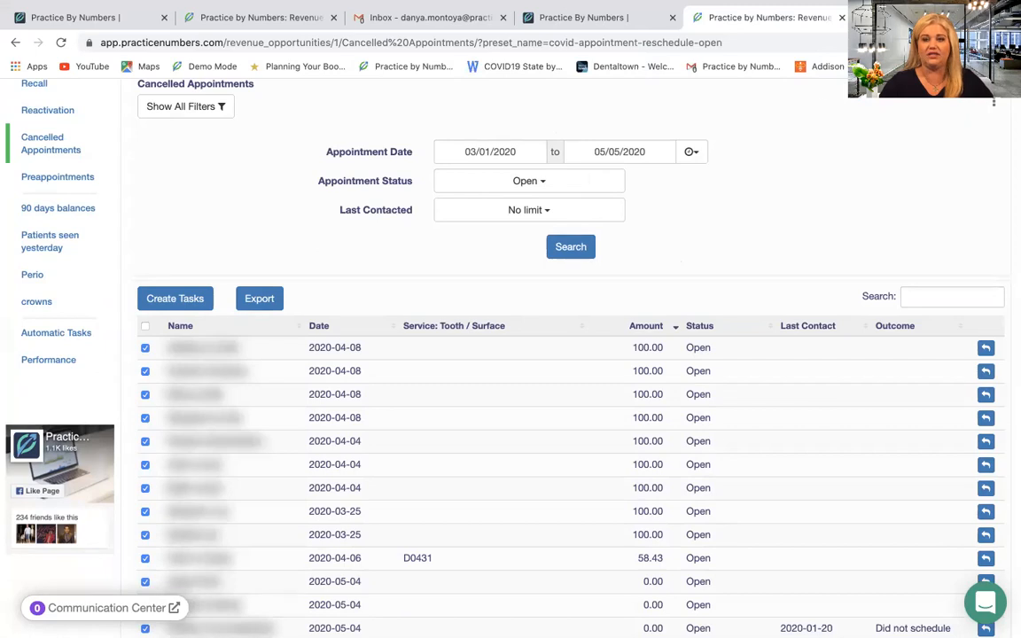
Switch to another practice, open its COVID-19: Cancelled Appointments to Reschedule opportunity and run the search with the preset filters.
scroll(830, 188, "up", 2)
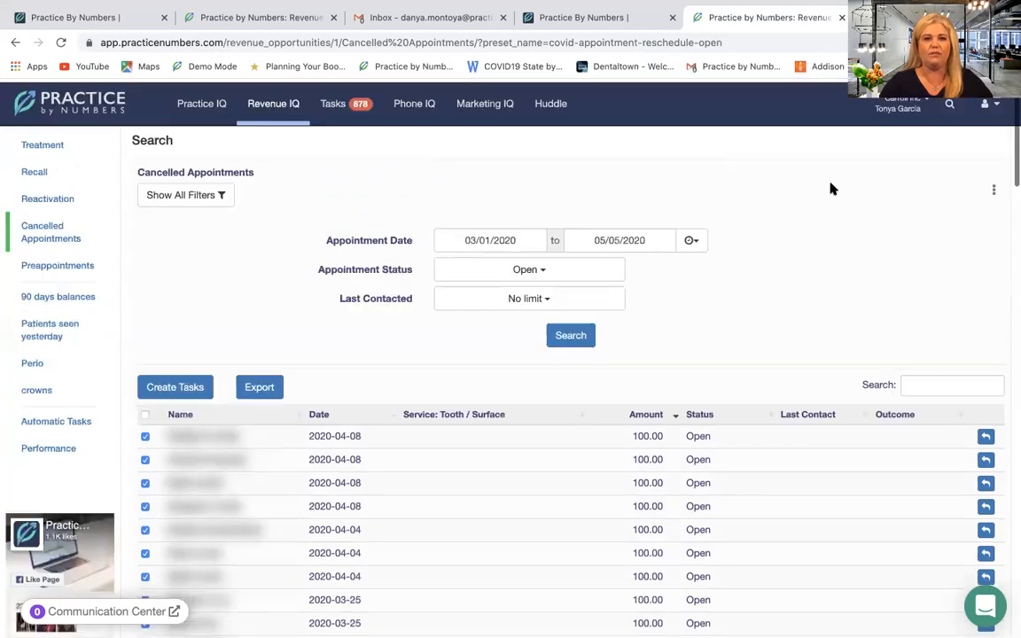
left_click(906, 105)
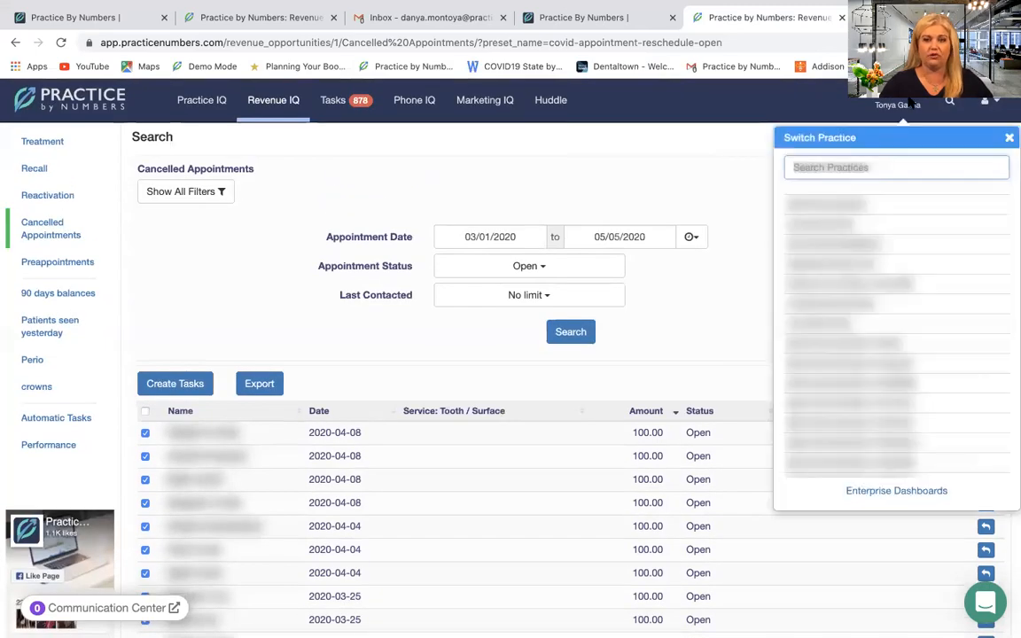
left_click(806, 229)
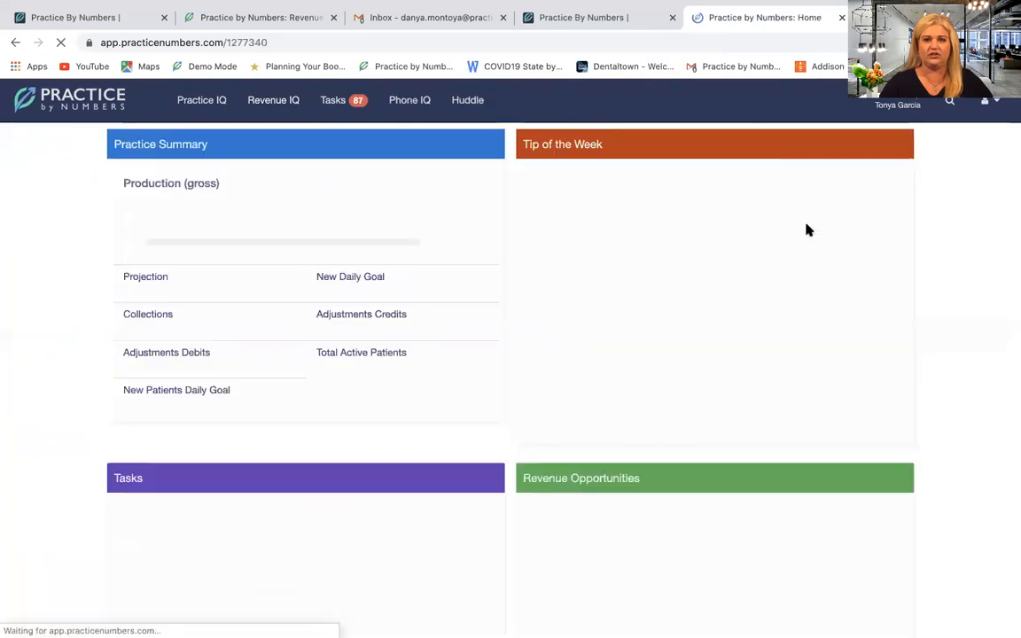
scroll(510, 355, "down", 3)
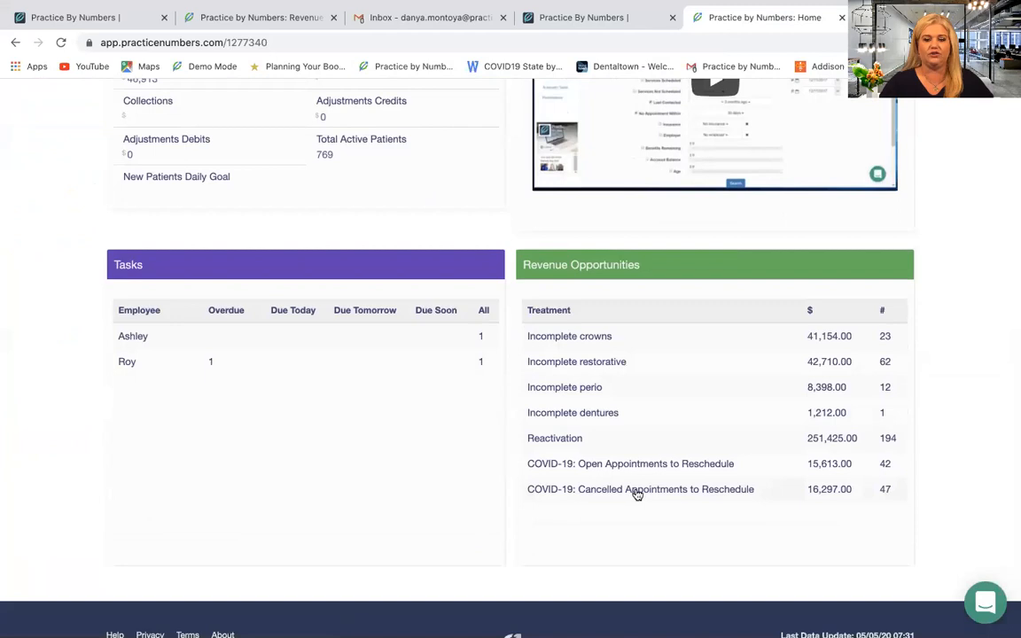
left_click(637, 490)
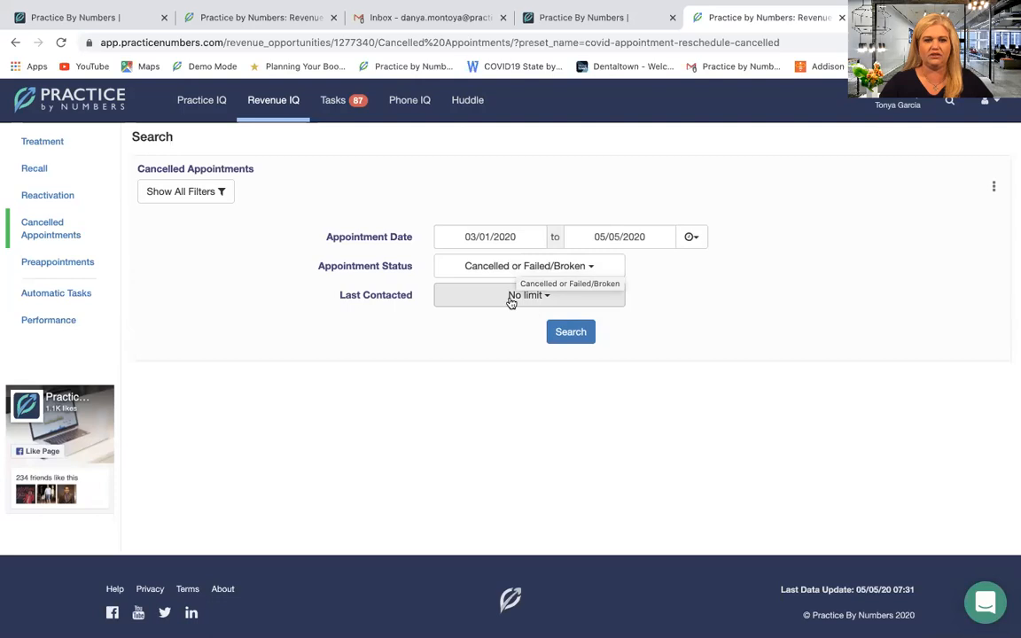
left_click(570, 336)
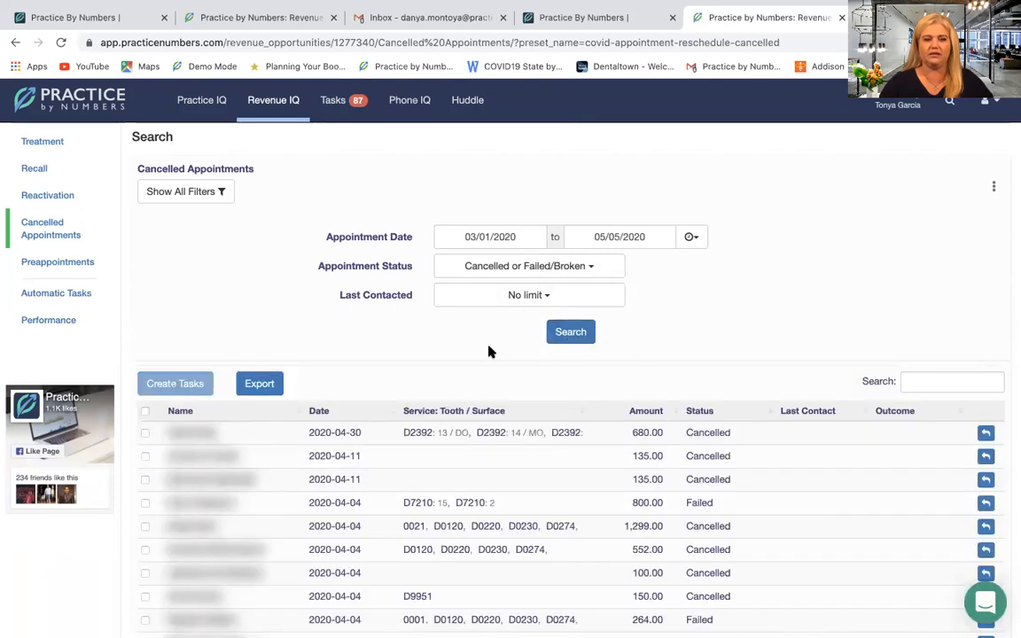
Increase the number of entries shown per page in the cancelled and failed appointments list.
scroll(487, 351, "down", 3)
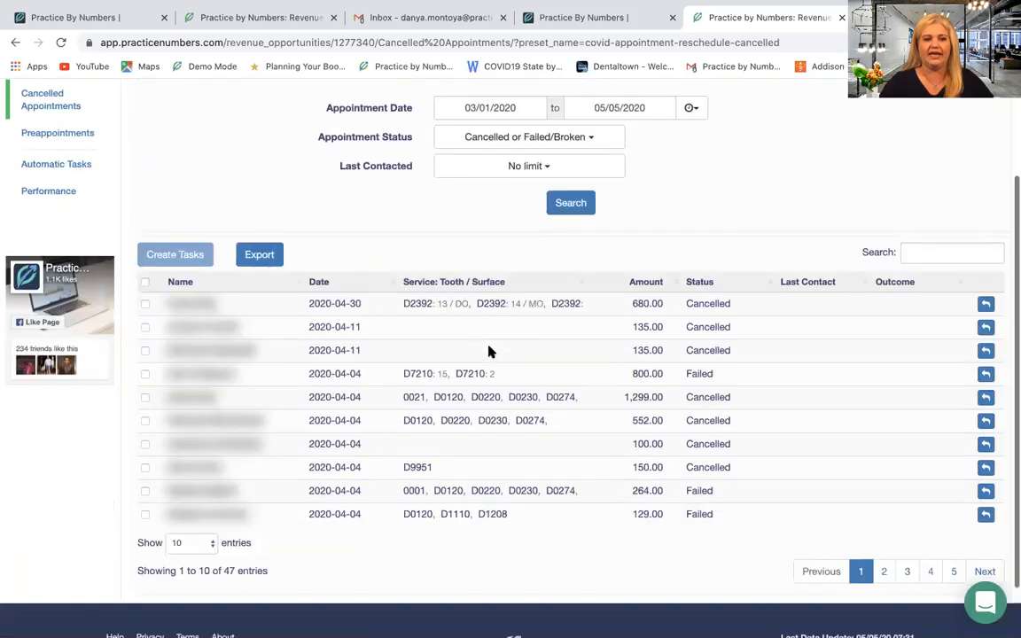
left_click(175, 544)
left_click(182, 527)
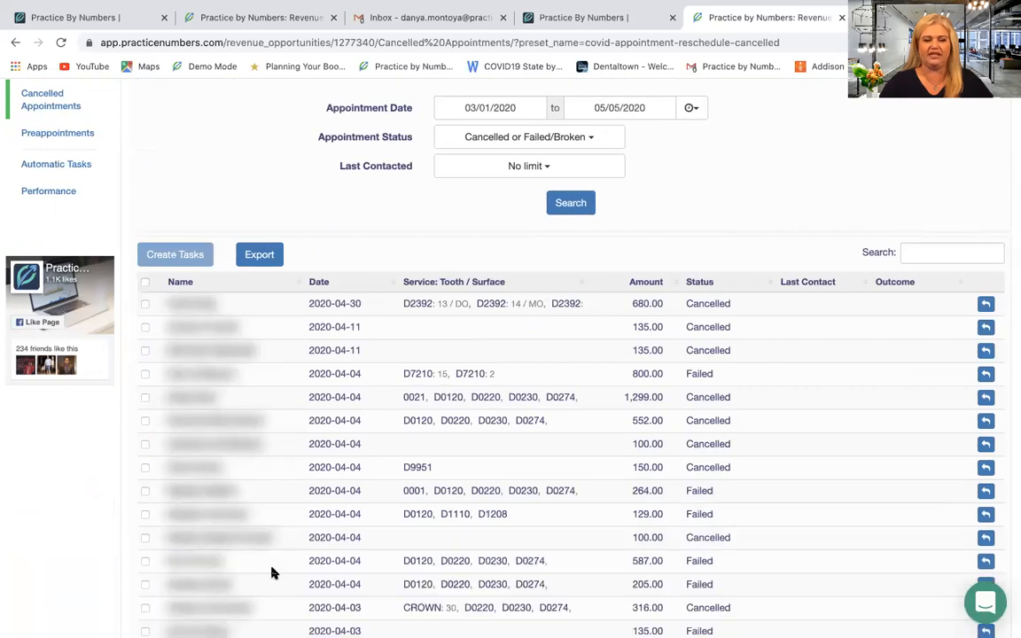
scroll(272, 571, "down", 3)
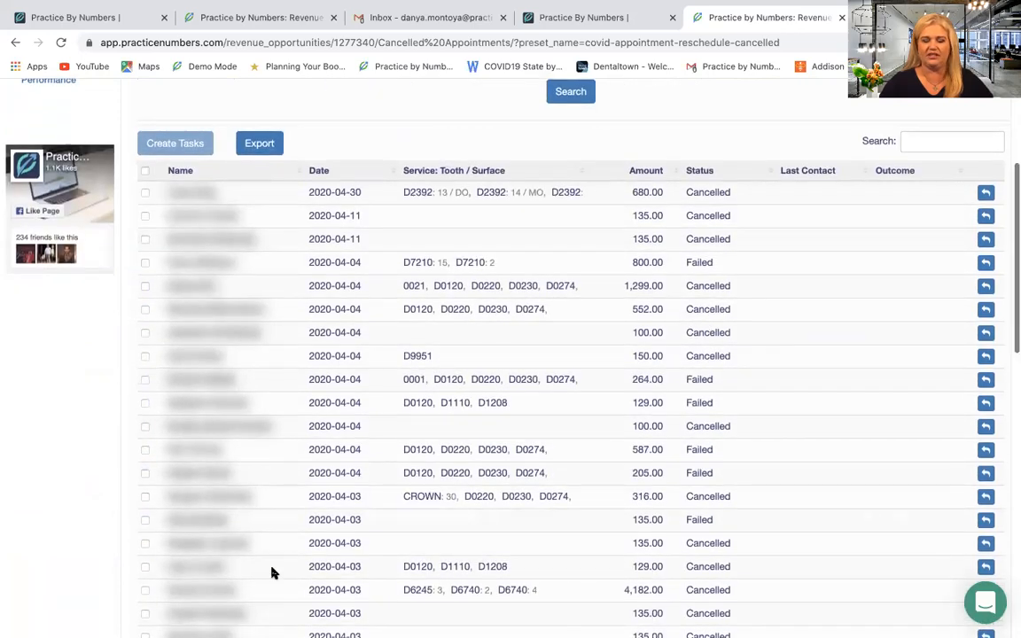
scroll(272, 571, "up", 1)
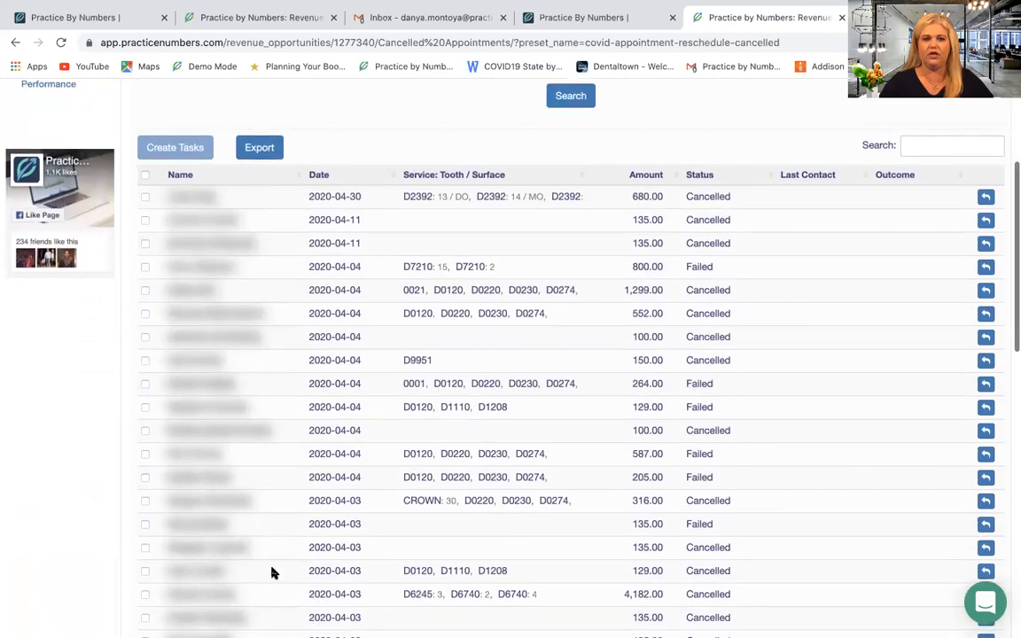
scroll(273, 572, "up", 3)
Sort the cancelled and failed appointments by amount from highest to lowest and select all of them.
left_click(645, 280)
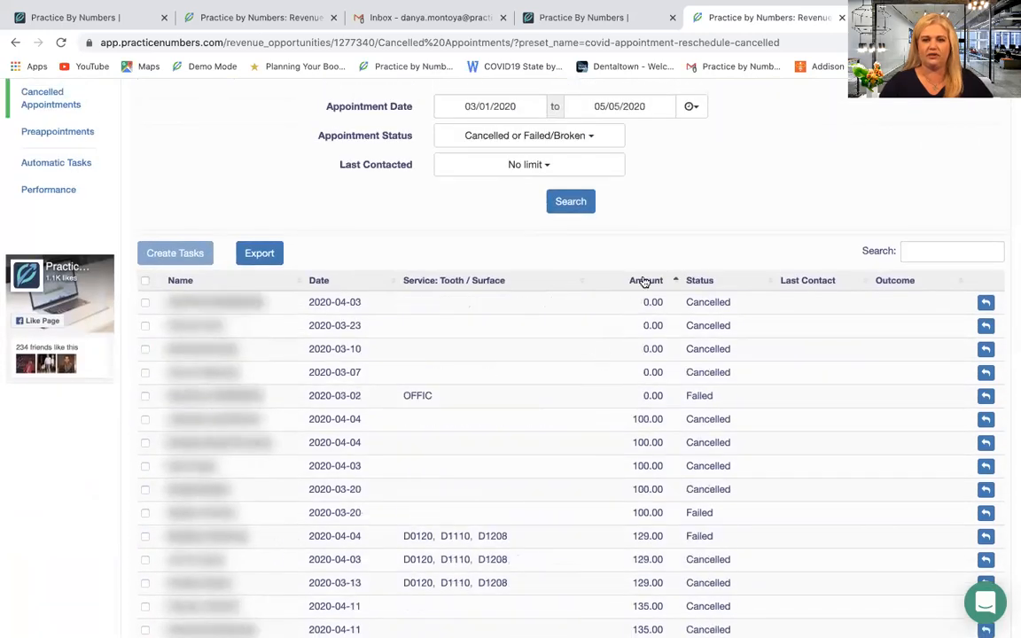
left_click(645, 280)
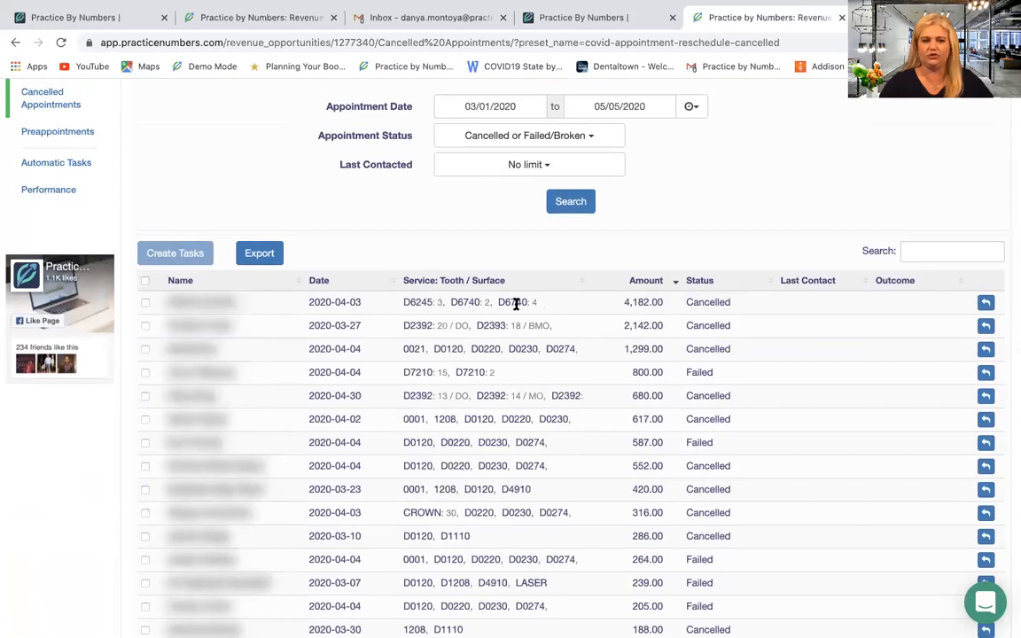
left_click(146, 281)
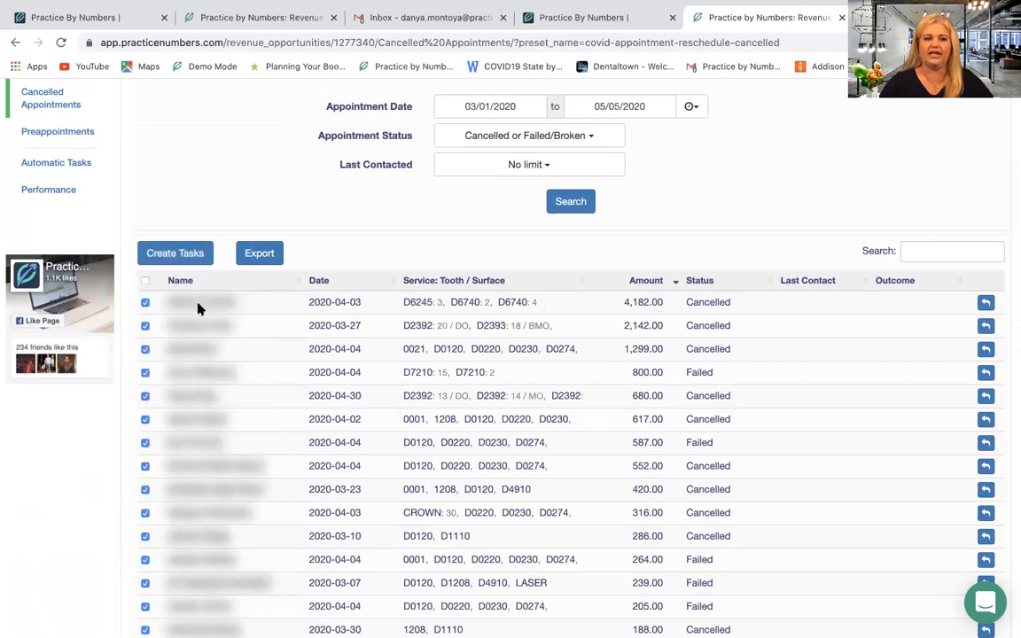
Create "Cancelled Appointments" tasks for the selected appointments, assigned to a different staff member with due date 05/25/2020.
left_click(169, 253)
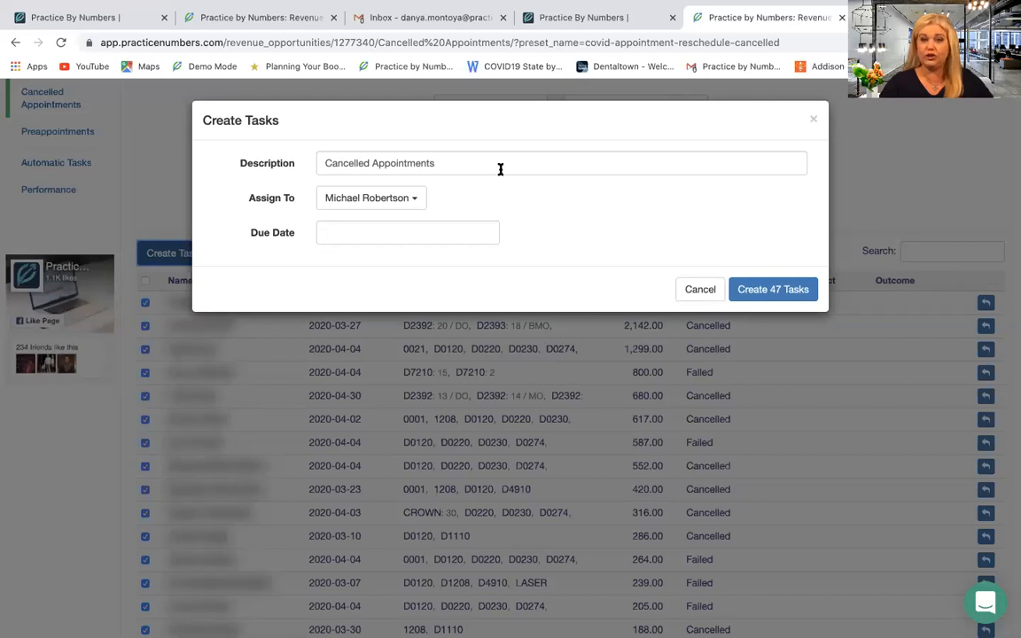
left_click(355, 202)
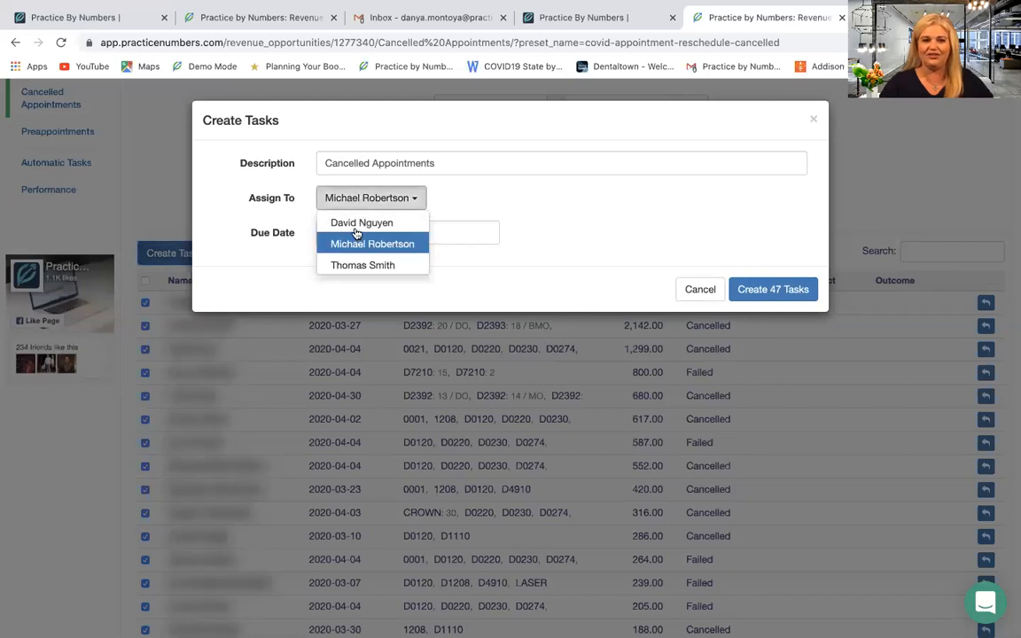
left_click(355, 227)
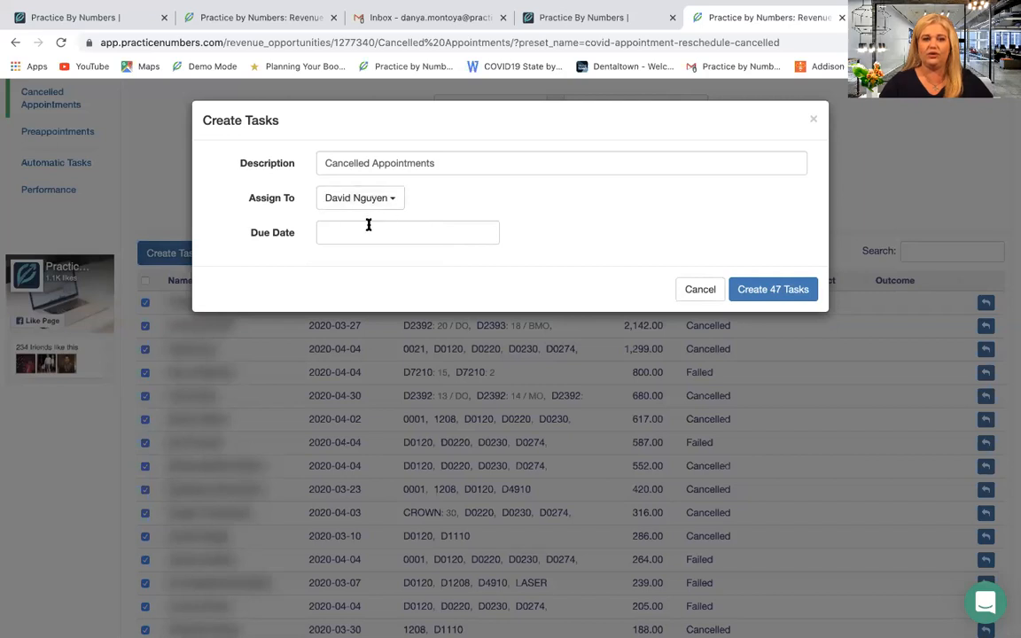
left_click(368, 228)
left_click(351, 387)
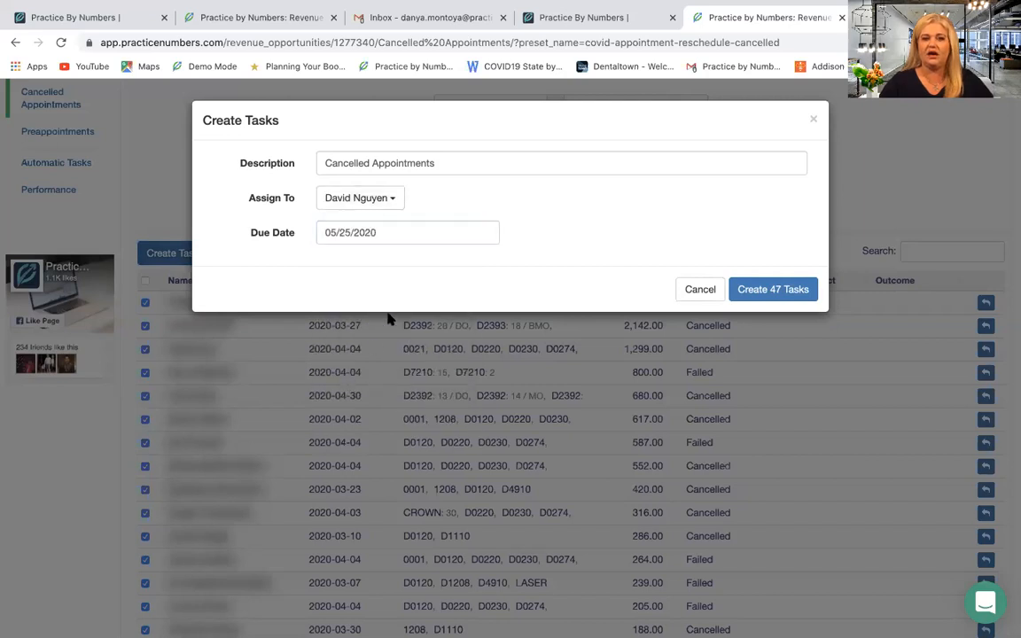
left_click(785, 291)
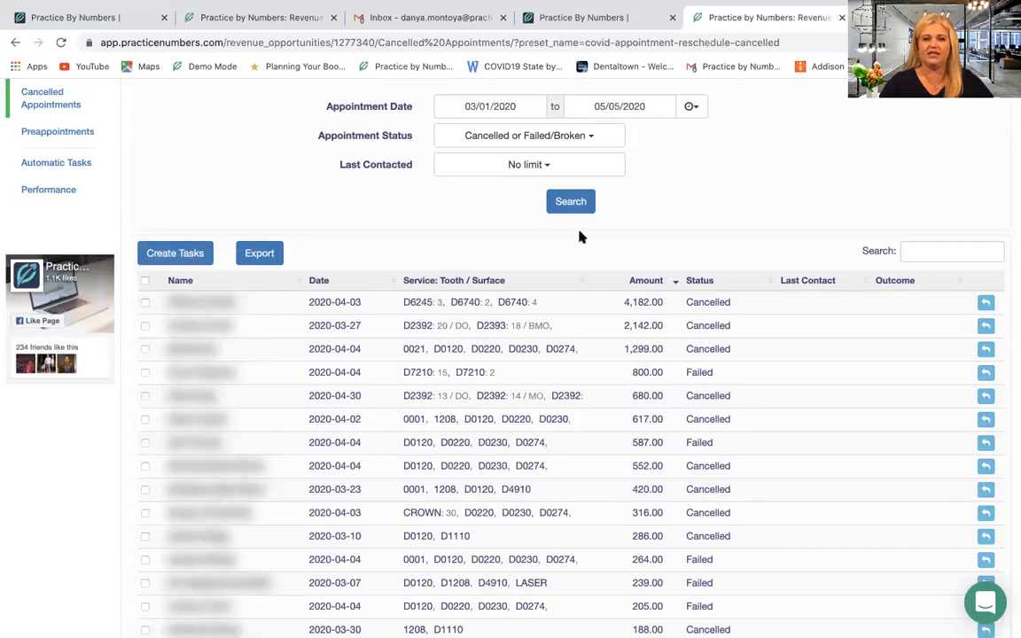
Open the practice's task list and filter it to the one staff member assigned the cancelled-appointment tasks.
scroll(579, 237, "up", 3)
left_click(333, 102)
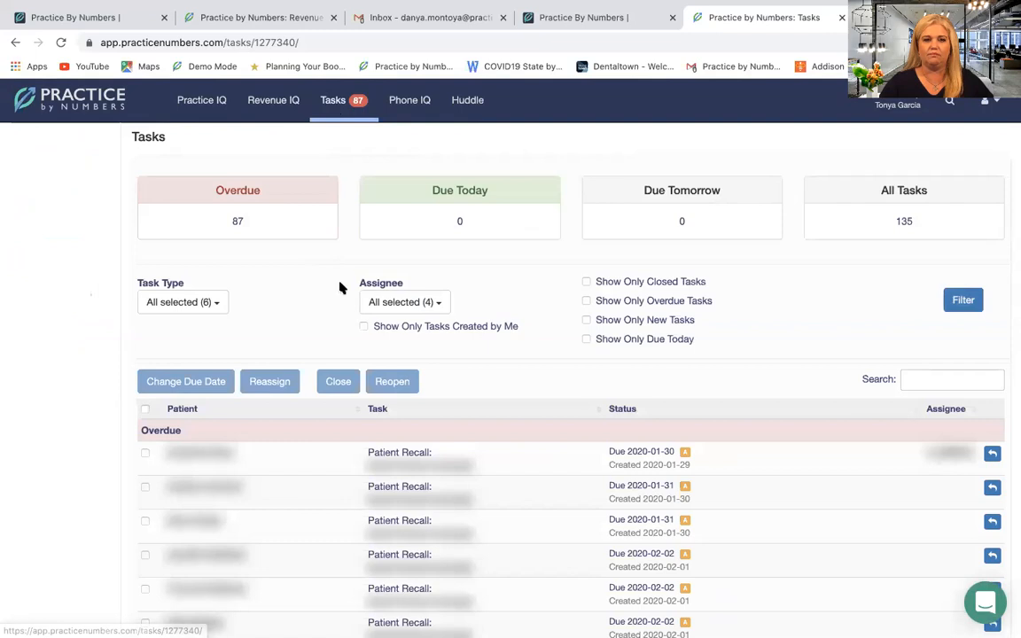
left_click(386, 300)
left_click(386, 326)
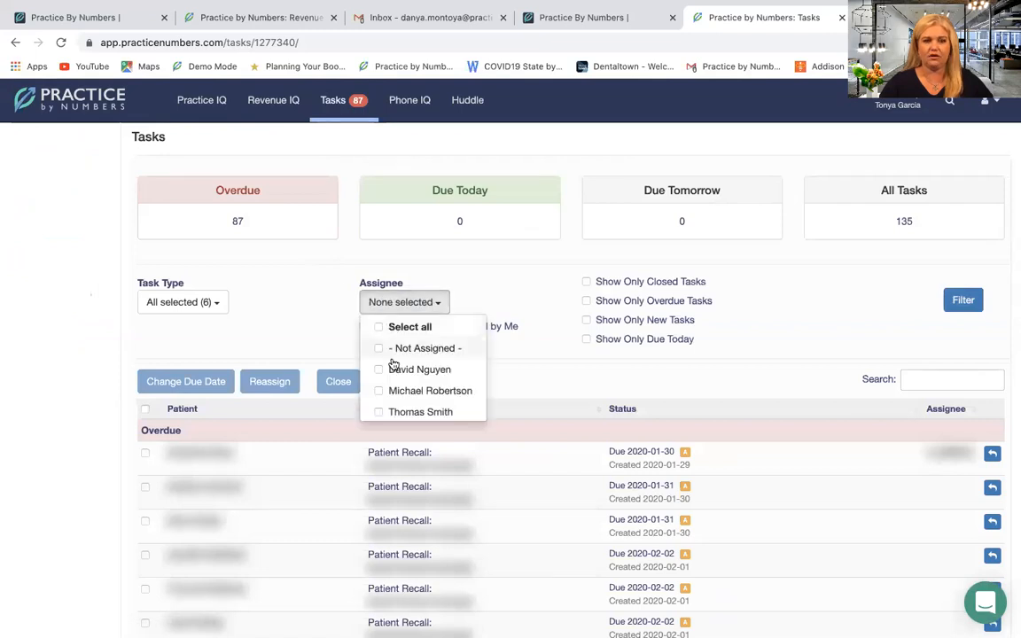
left_click(396, 369)
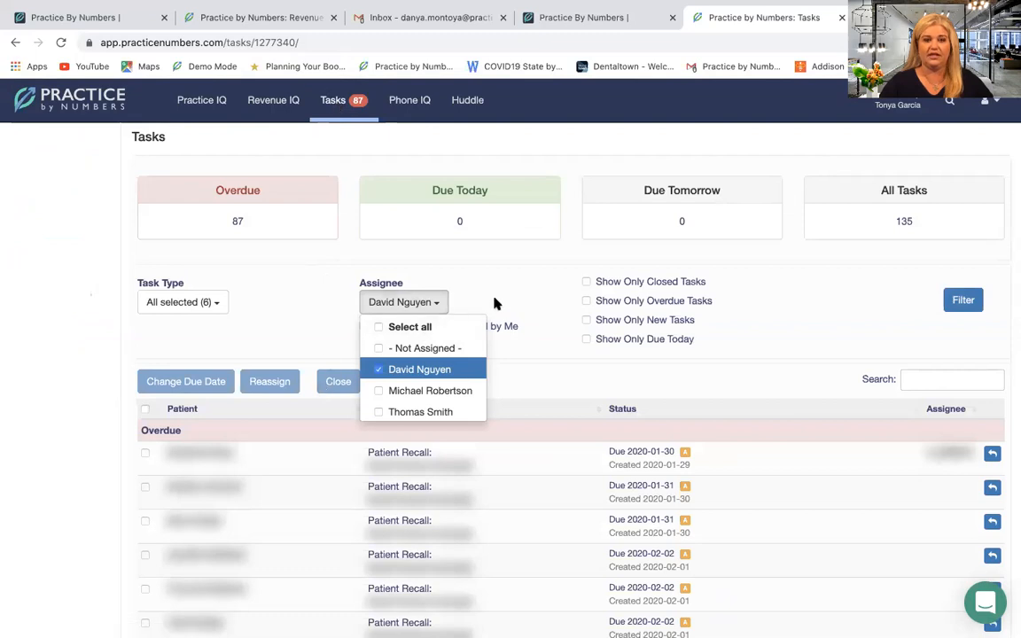
left_click(543, 303)
left_click(964, 300)
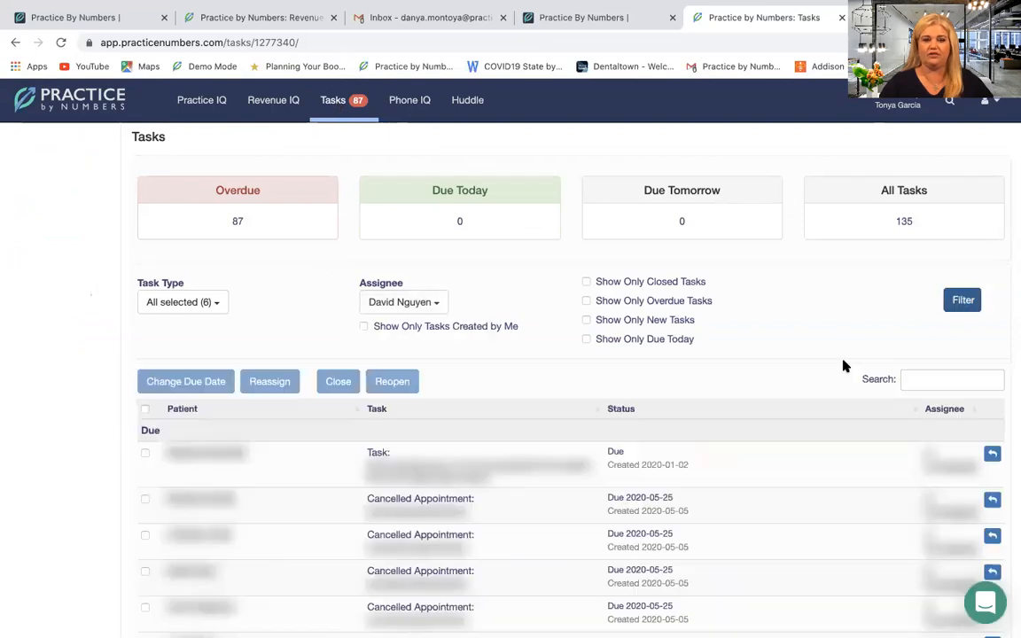
View the first listed task's details, close them, and open the details of the first Cancelled Appointment task.
scroll(555, 529, "down", 3)
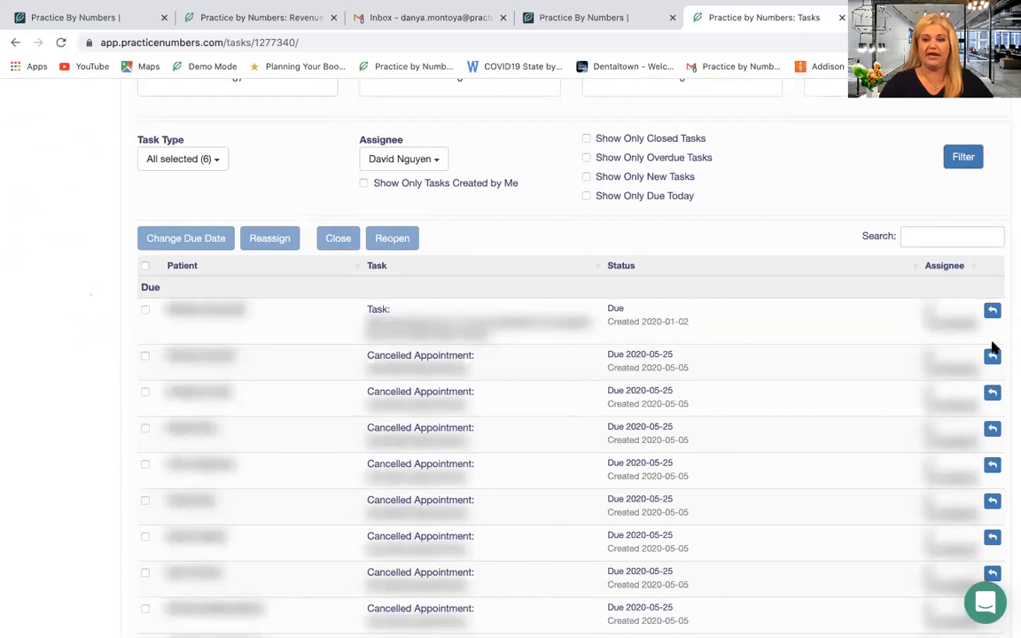
left_click(992, 312)
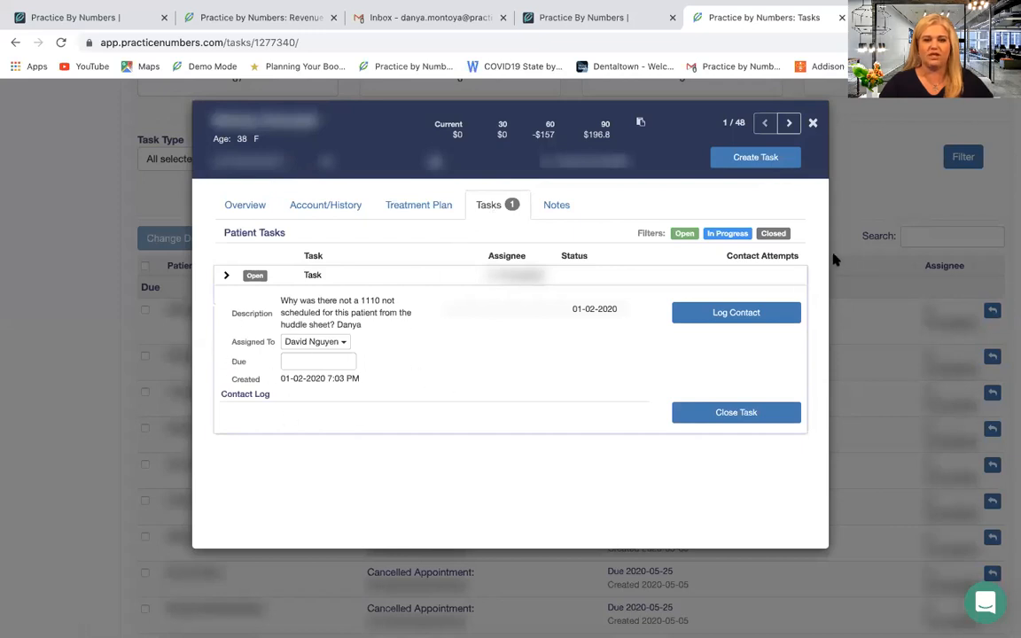
left_click(813, 124)
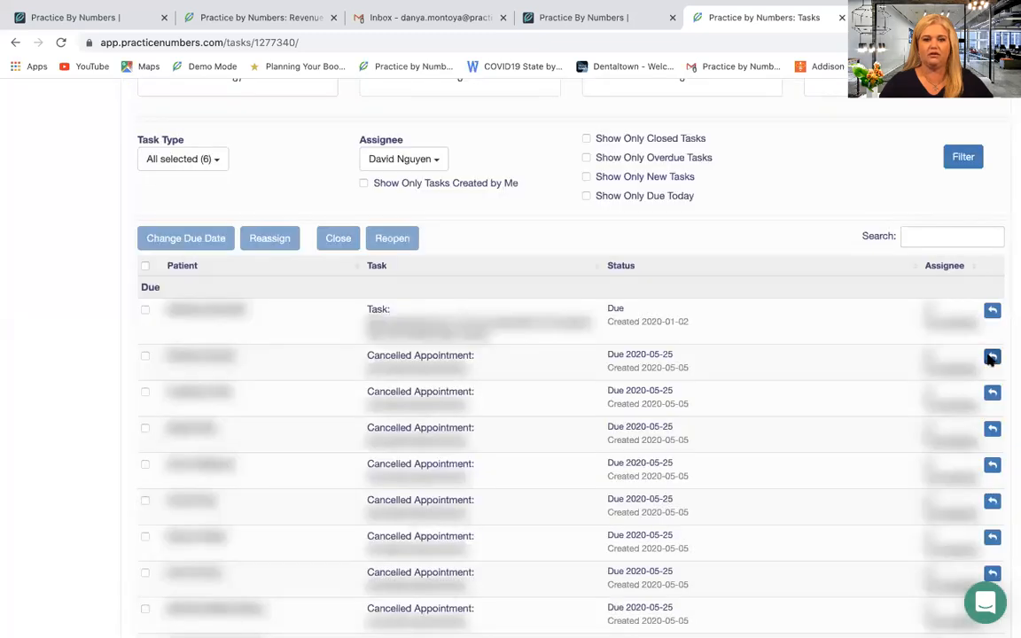
left_click(991, 357)
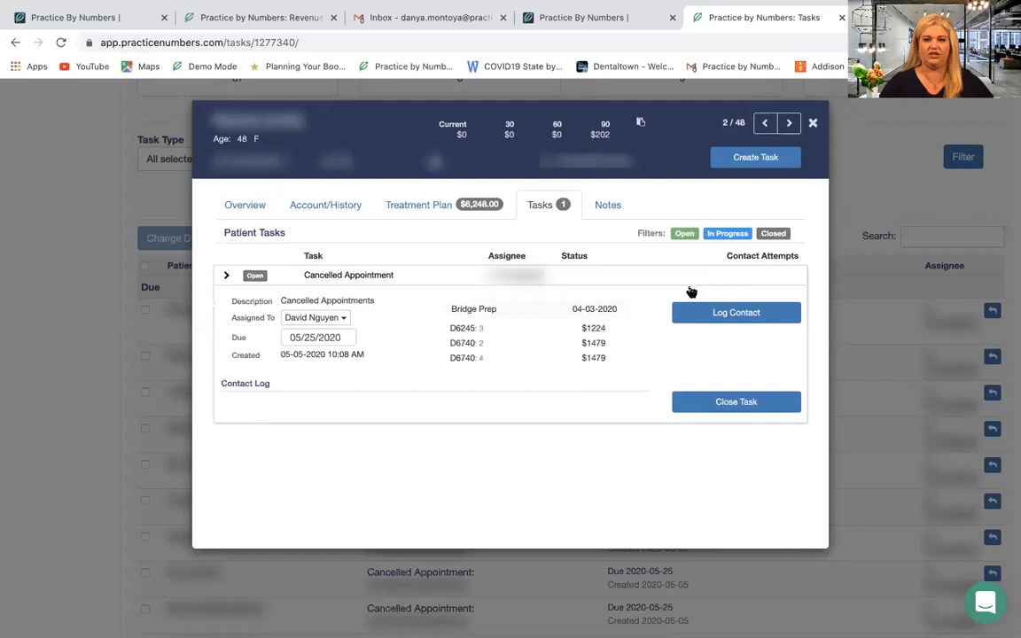
Start a contact attempt on the Cancelled Appointment task with outcome "Did not schedule" and reason "Lost insurance".
left_click(697, 316)
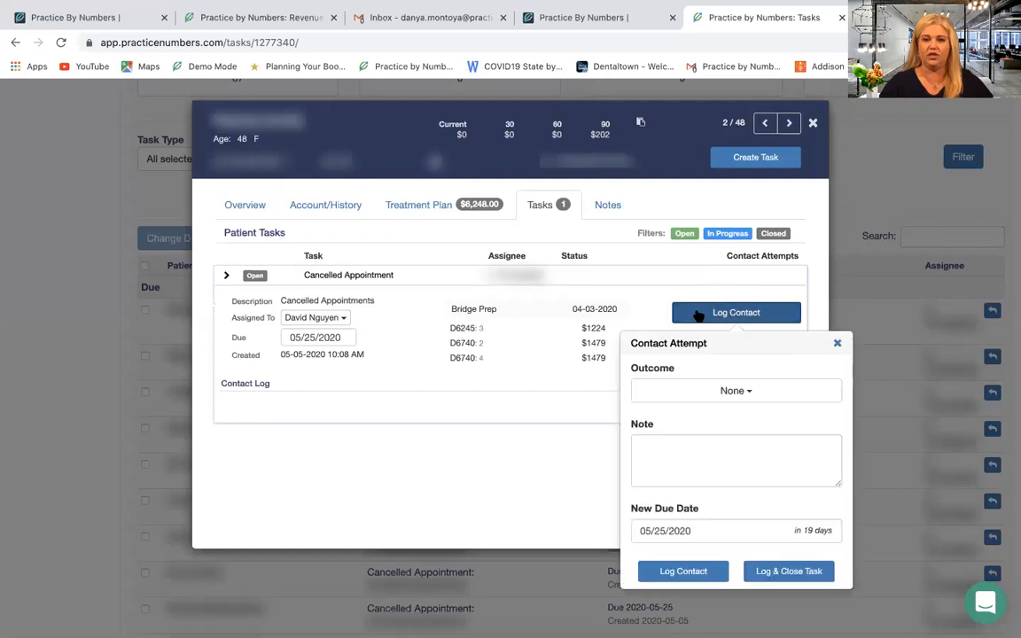
left_click(712, 392)
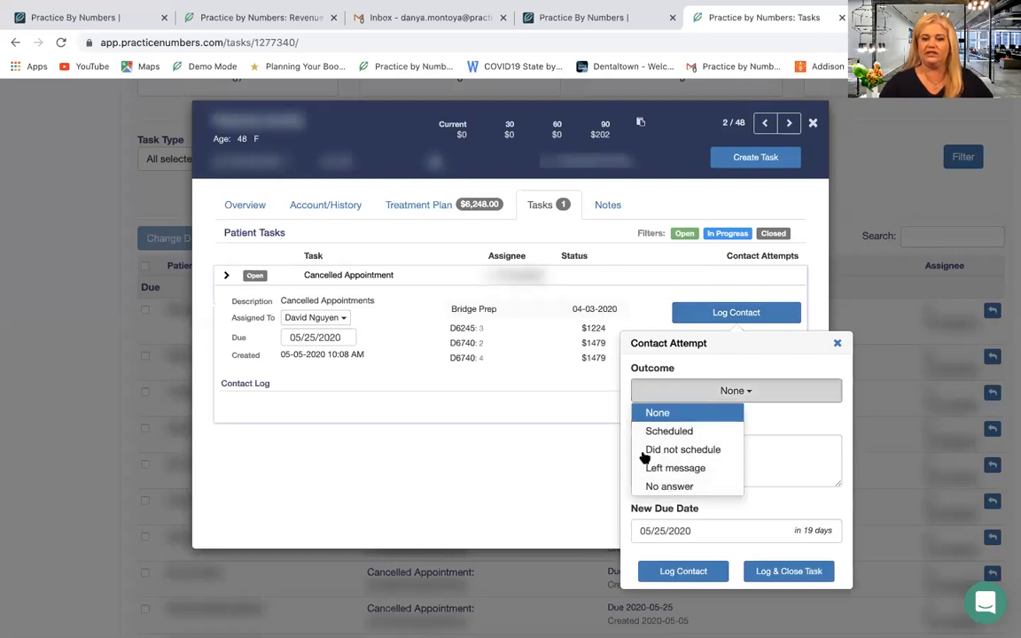
left_click(681, 450)
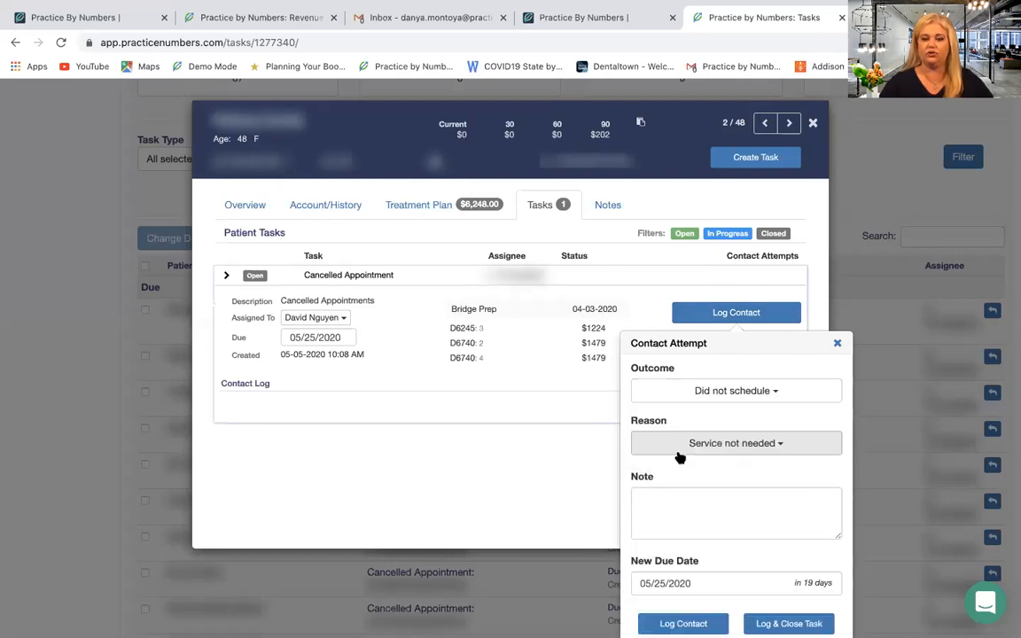
left_click(700, 441)
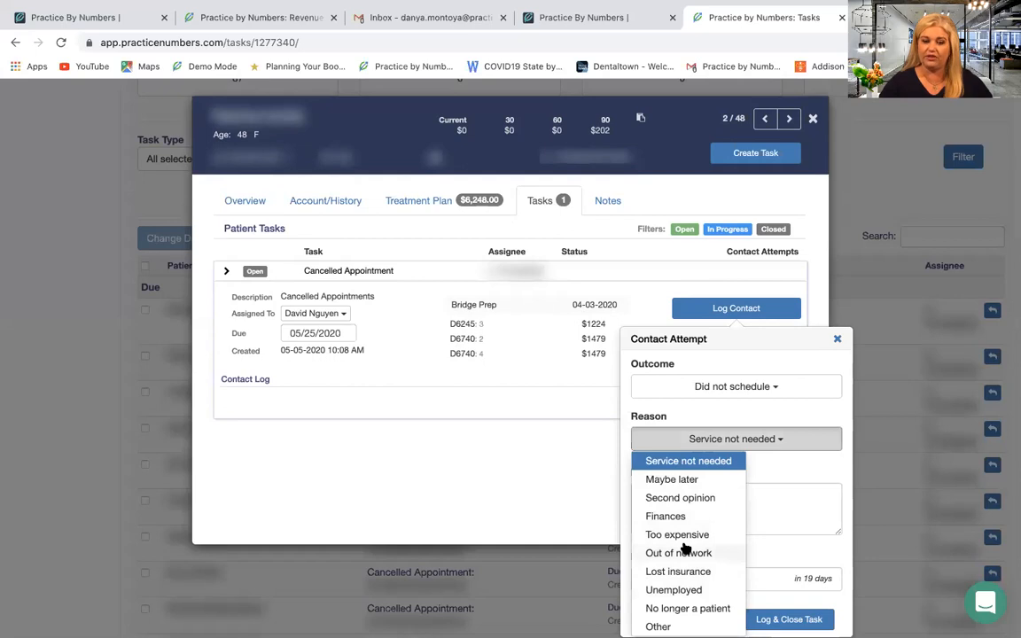
left_click(681, 535)
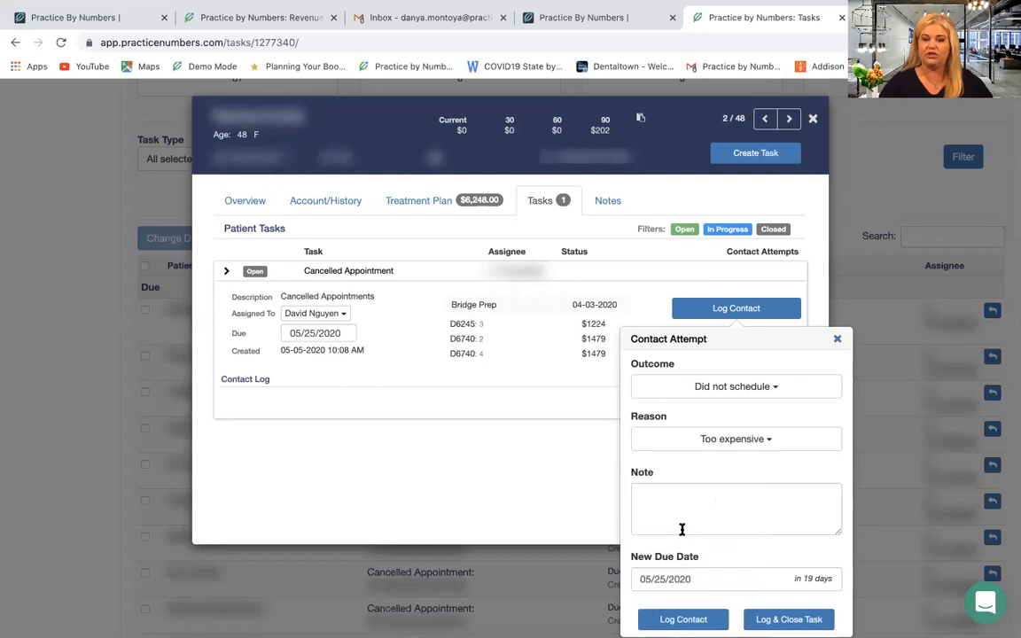
left_click(674, 439)
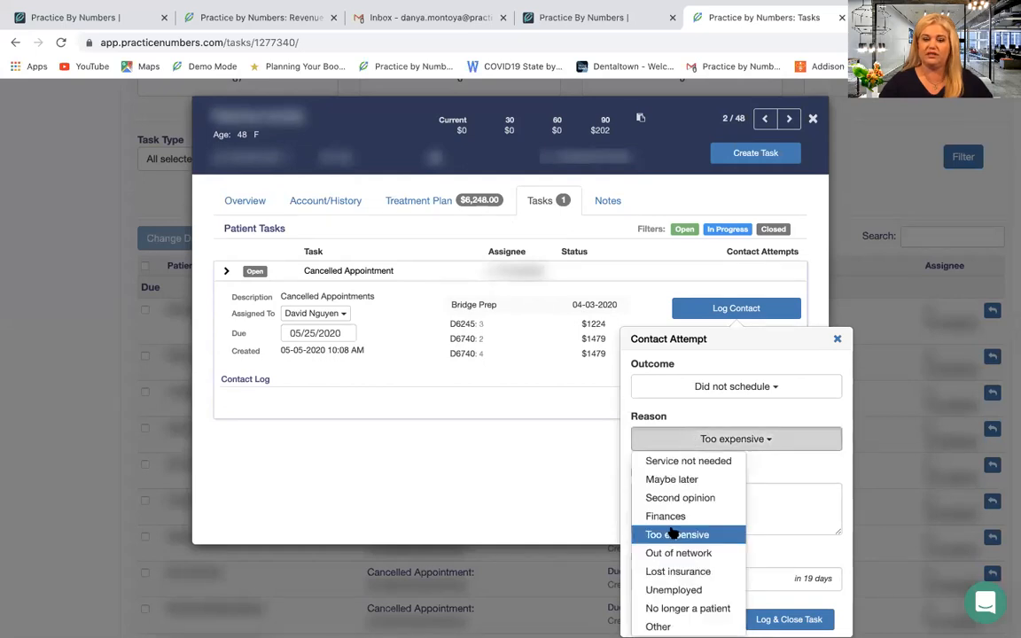
left_click(681, 572)
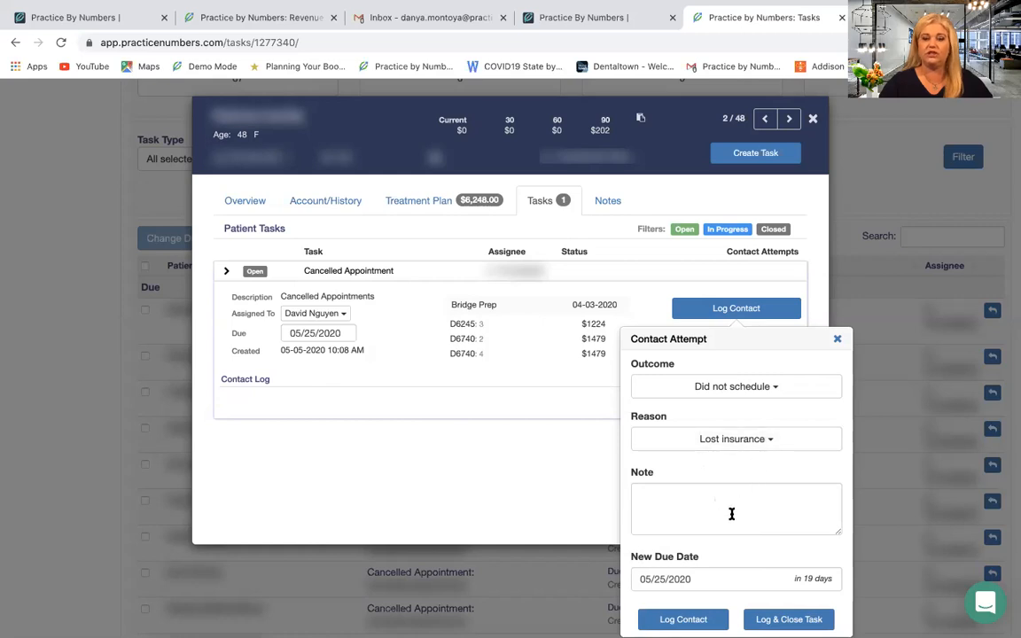
left_click(731, 514)
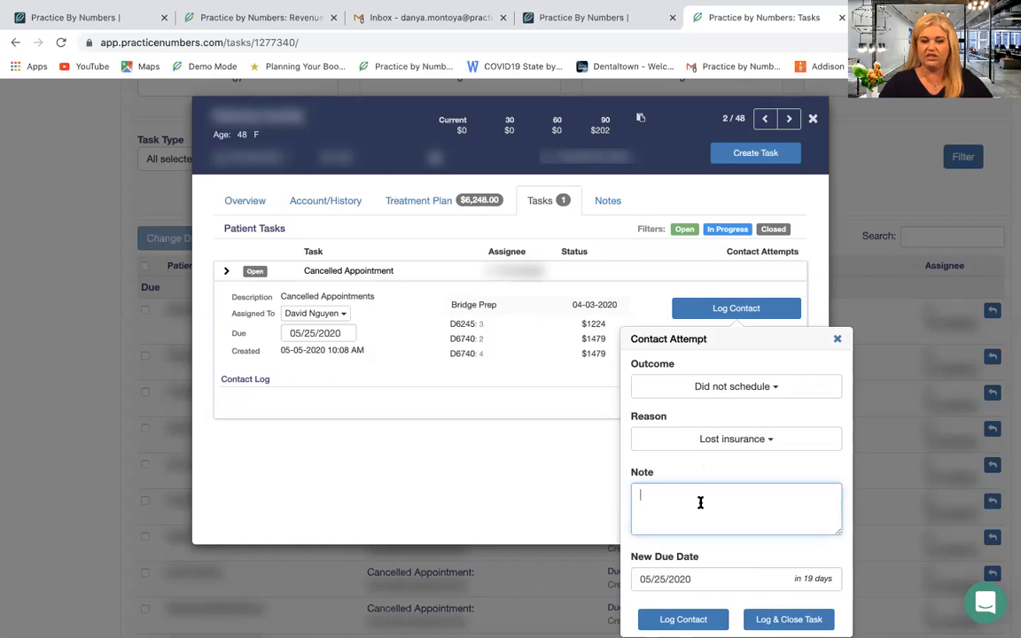
Set the contact attempt's new due date to September 9, 2020, and close the form and patient details without logging it.
left_click(685, 577)
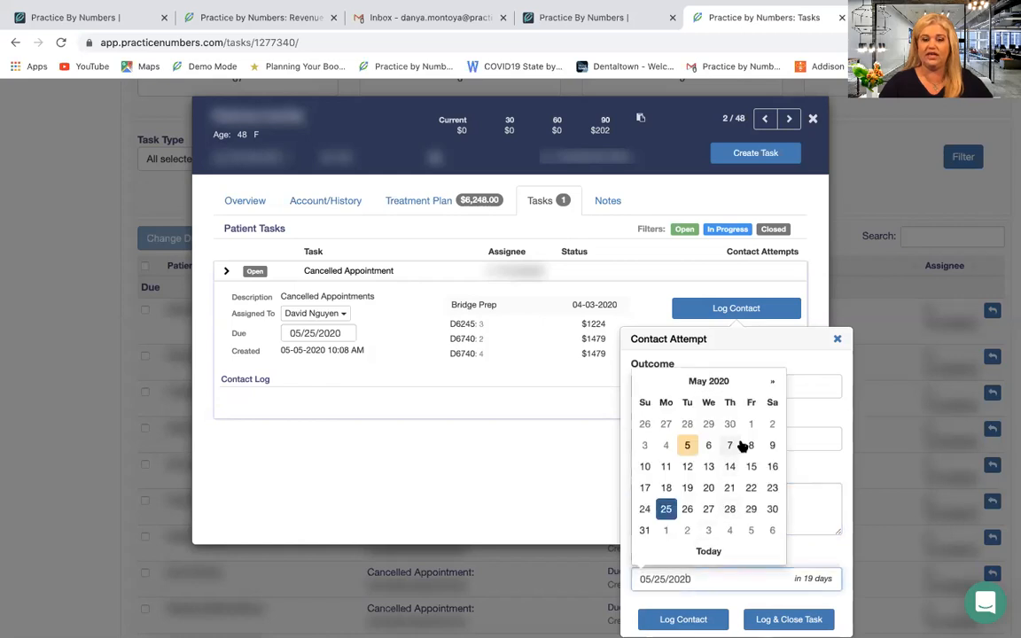
left_click(773, 380)
left_click(773, 380)
left_click(773, 381)
left_click(773, 380)
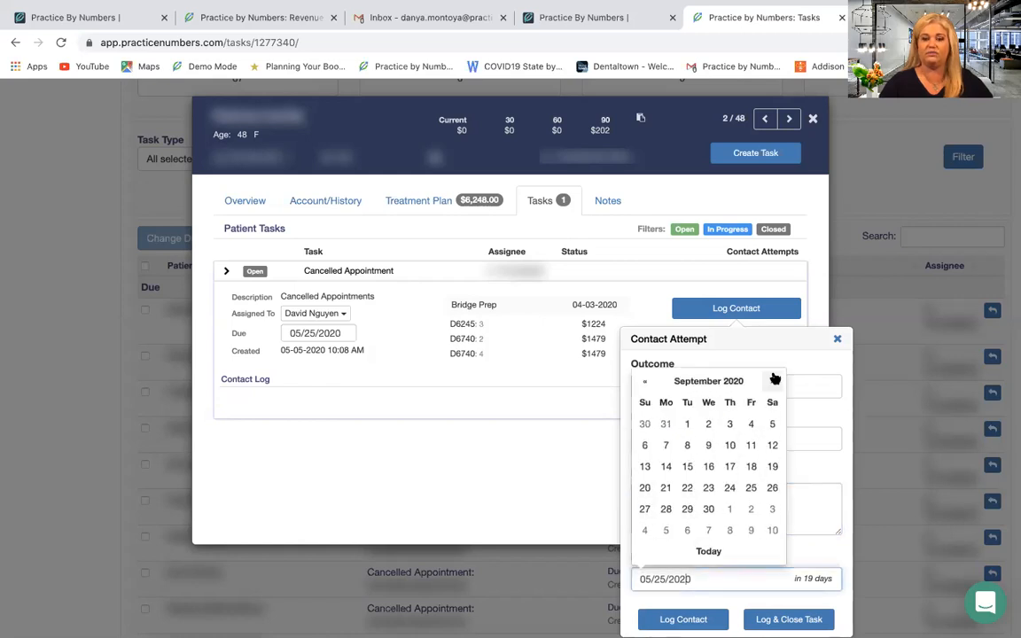
left_click(708, 446)
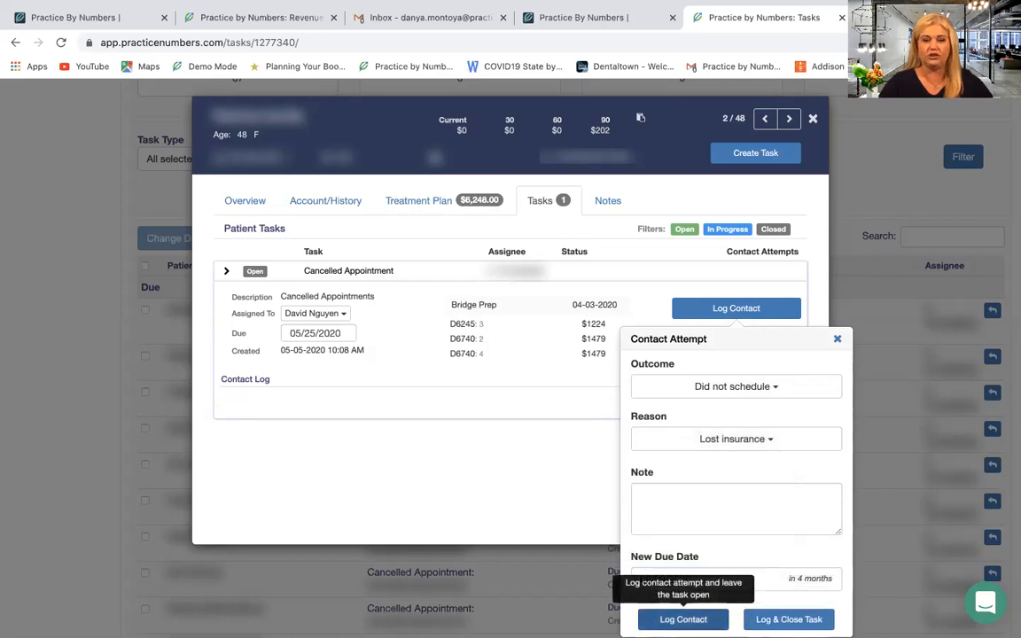
left_click(836, 338)
left_click(813, 124)
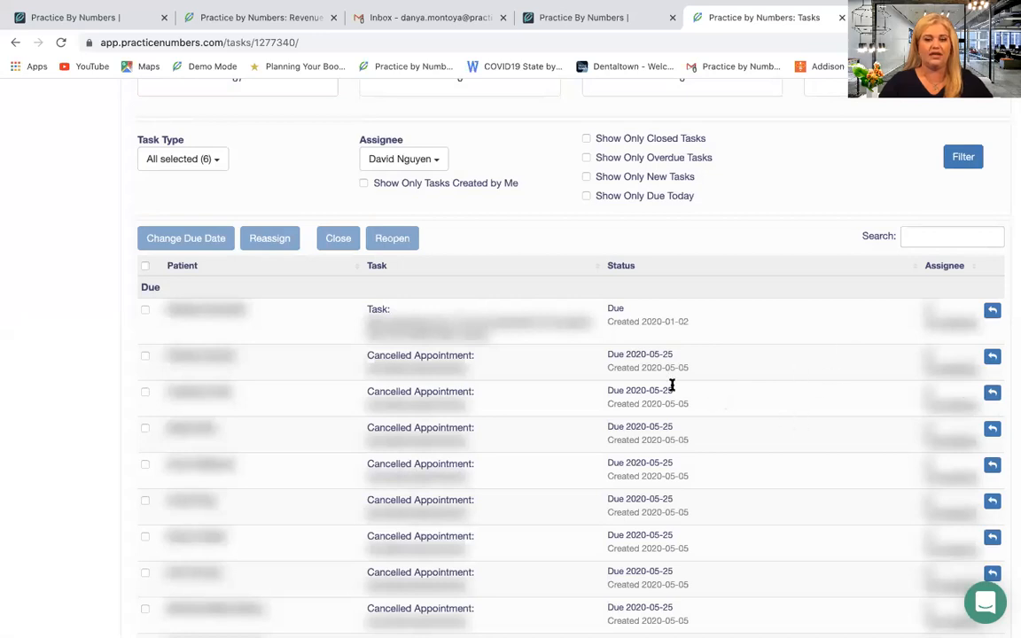
Look over the filtered task list and return to the practice's home dashboard.
scroll(671, 388, "down", 2)
scroll(672, 385, "down", 1)
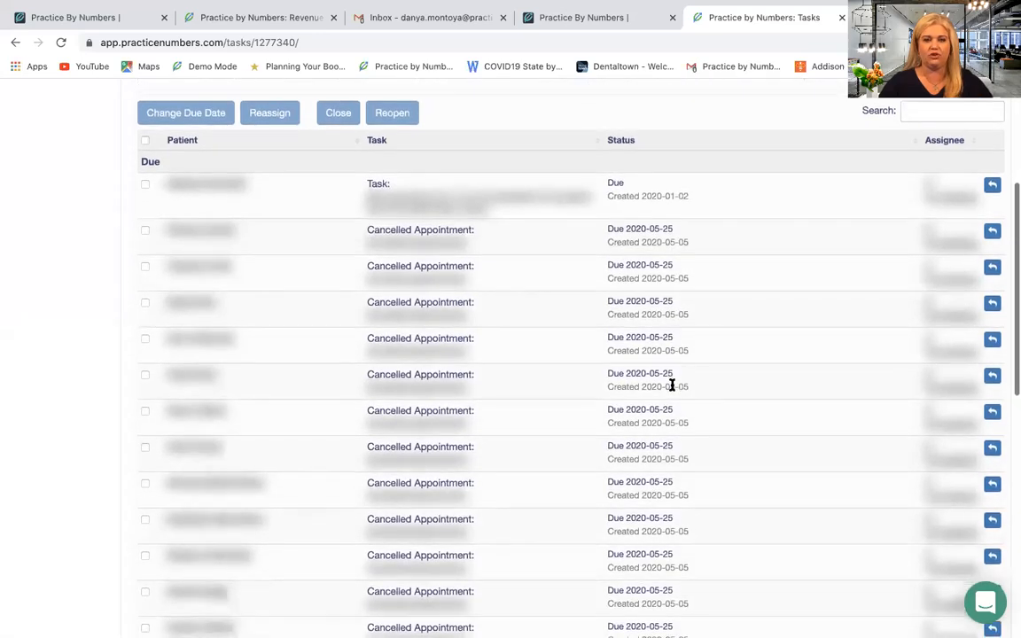
scroll(672, 385, "up", 5)
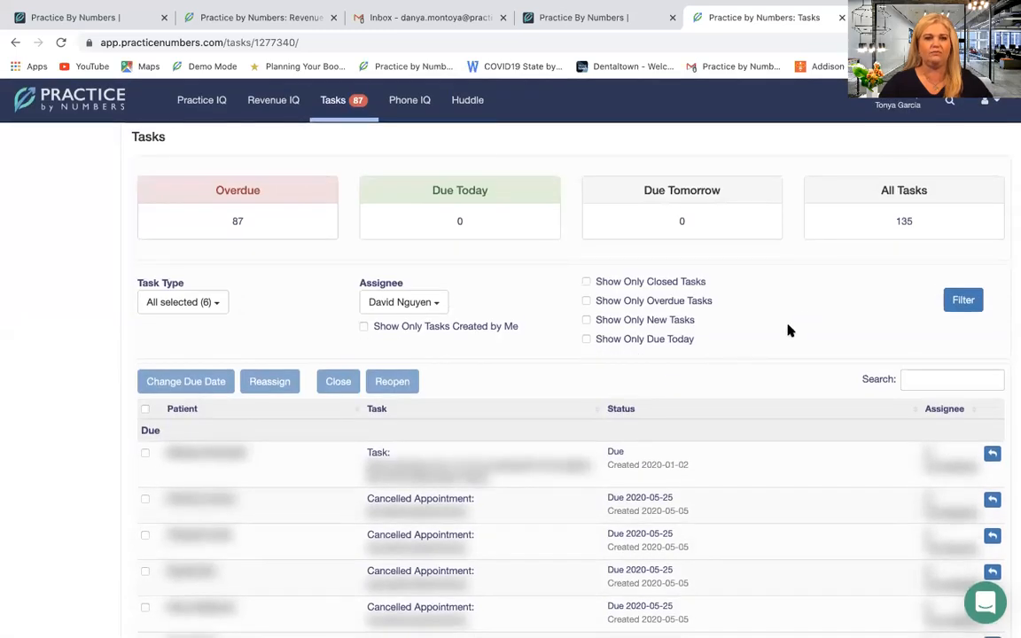
left_click(264, 103)
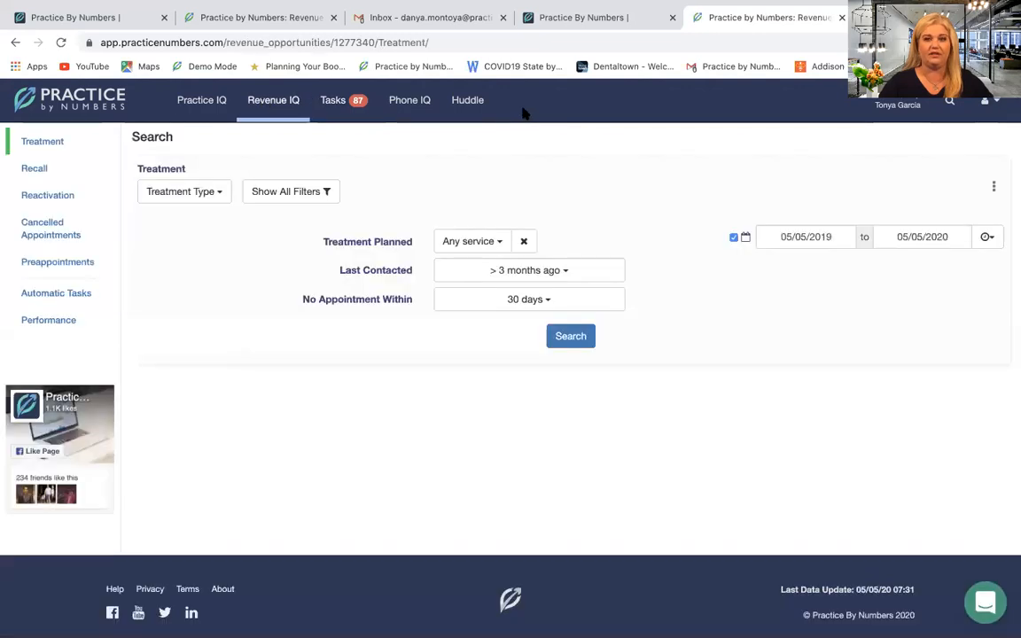
left_click(14, 44)
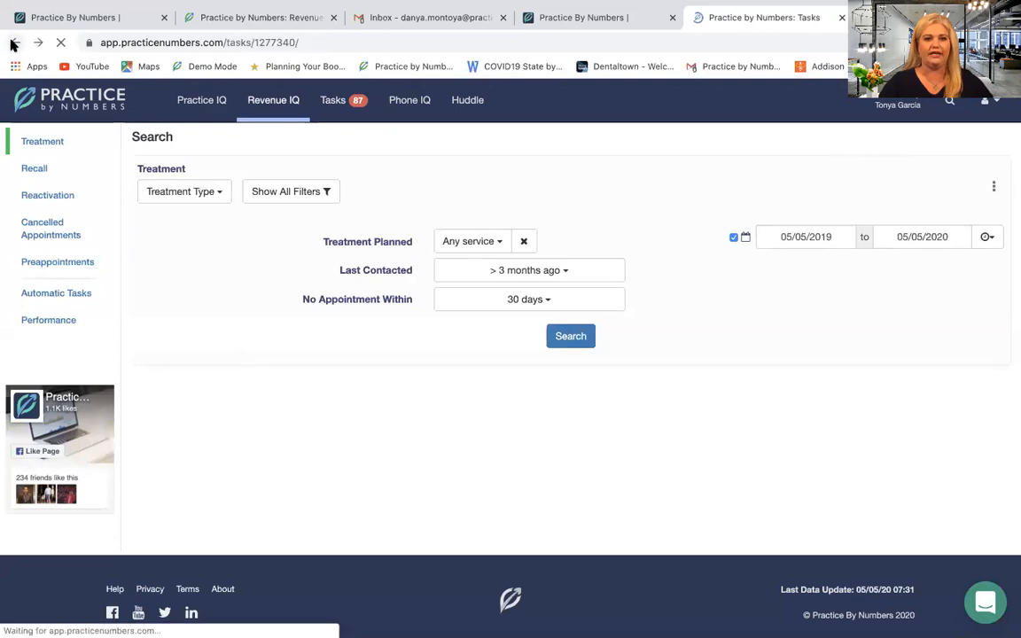
left_click(13, 44)
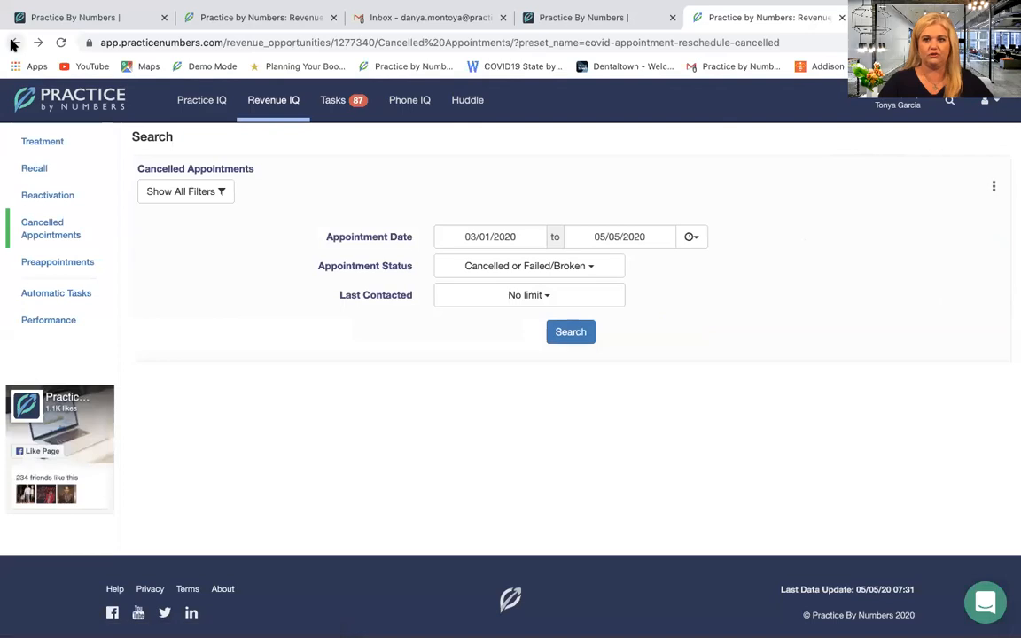
left_click(14, 44)
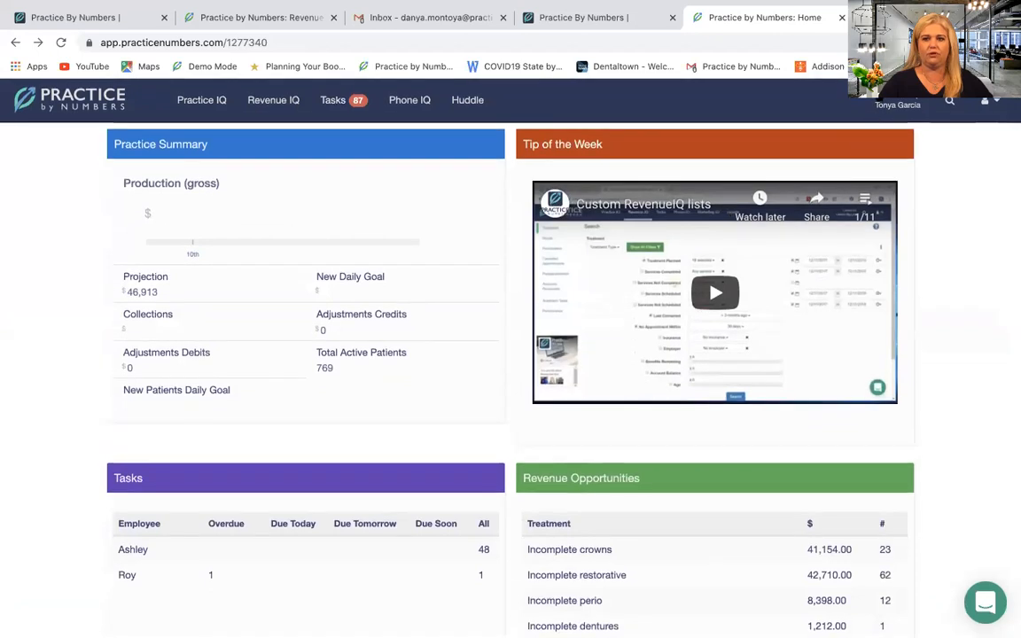
Switch to another practice further down the practice list and check its Revenue Opportunities on the home dashboard.
left_click(897, 96)
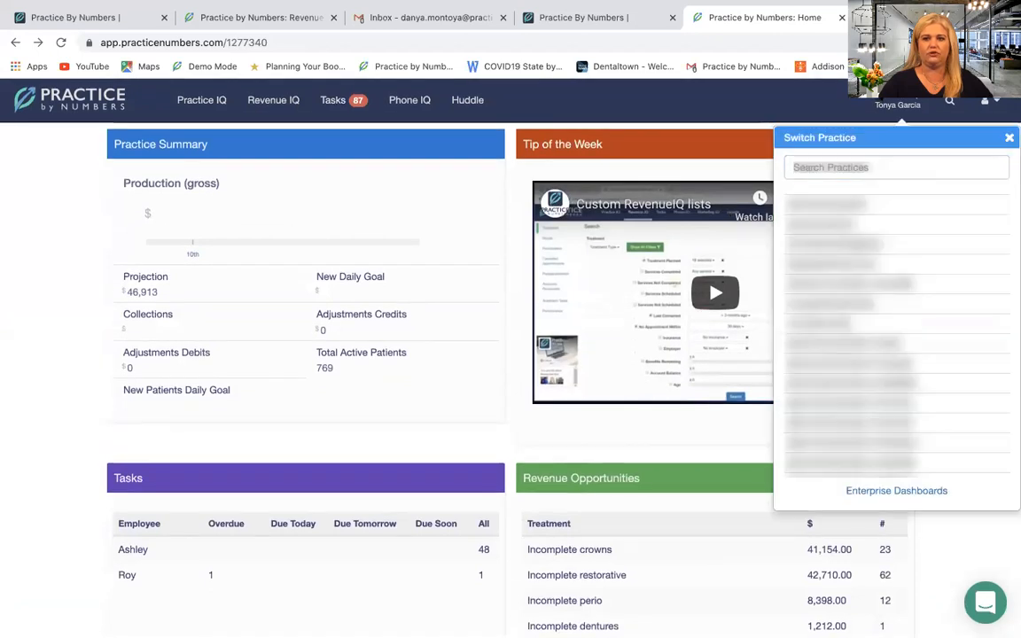
scroll(829, 417, "down", 3)
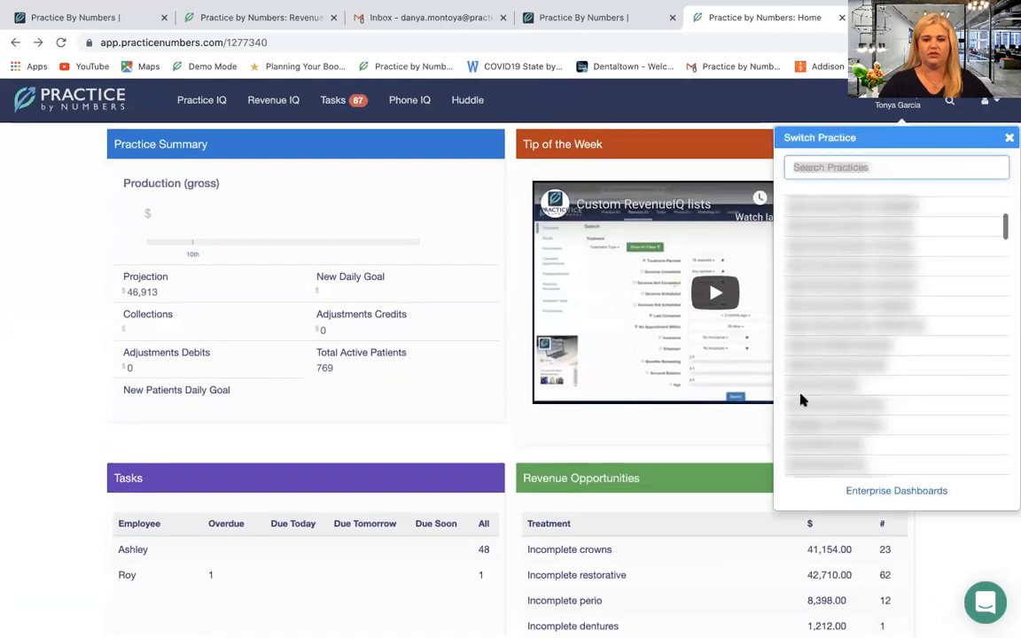
left_click(803, 413)
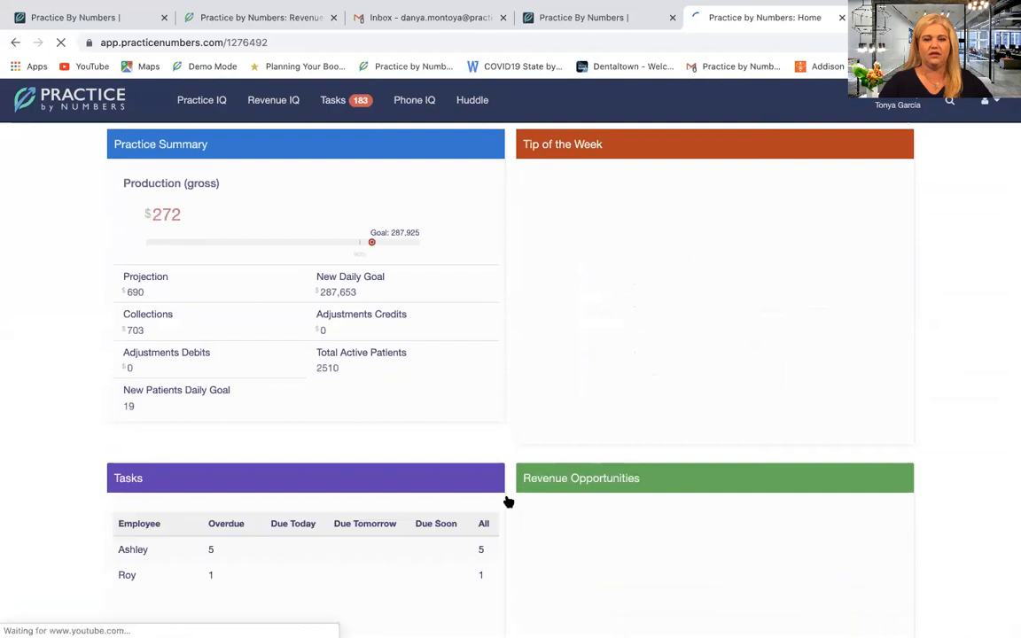
scroll(509, 504, "down", 3)
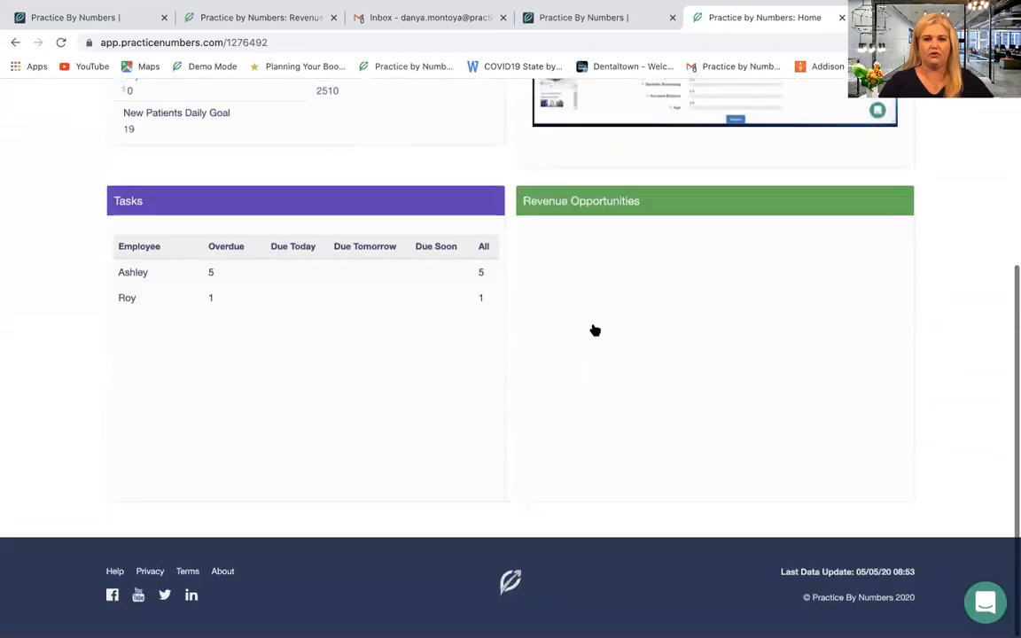
scroll(612, 283, "up", 3)
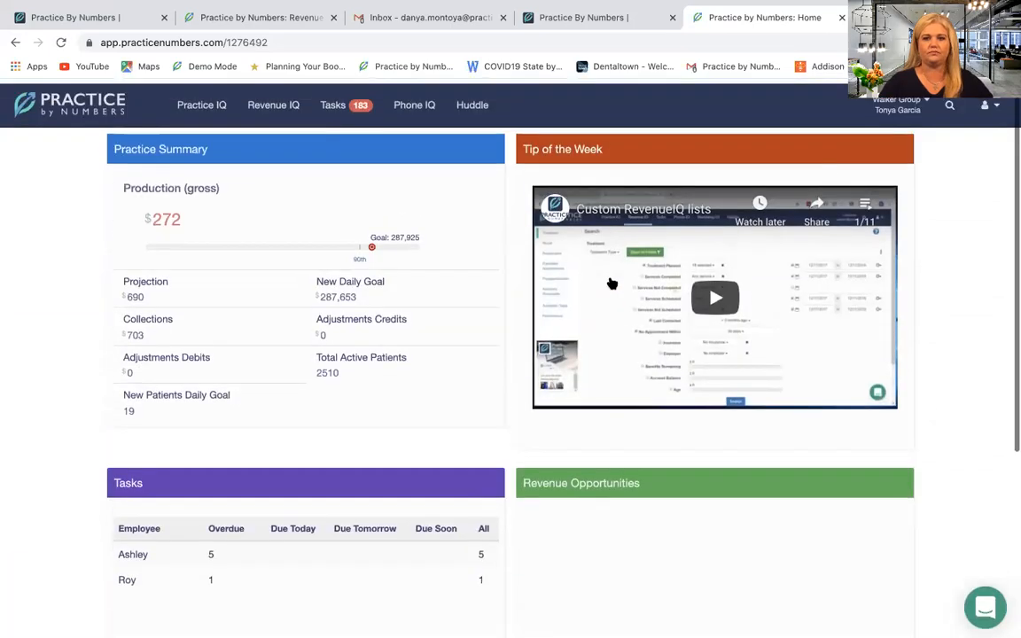
Switch from this practice to a different one and open its home dashboard.
left_click(876, 104)
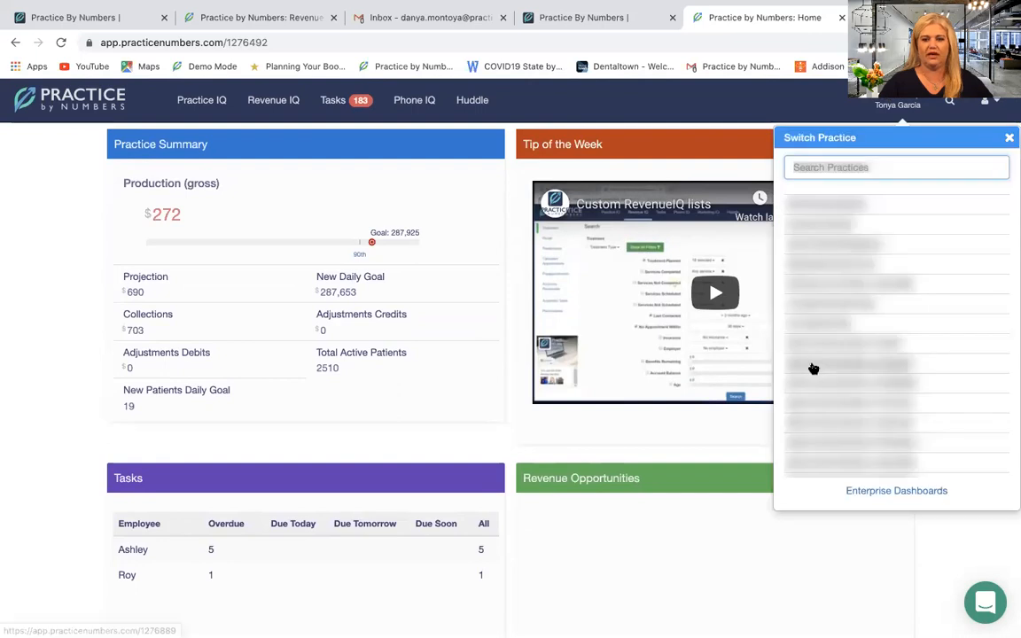
left_click(806, 325)
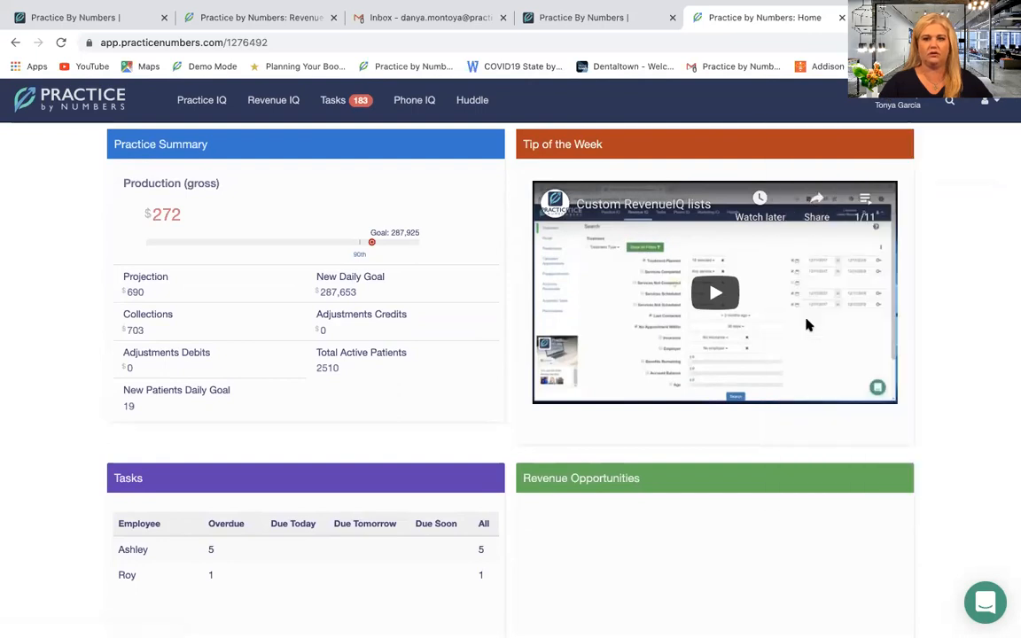
left_click(890, 104)
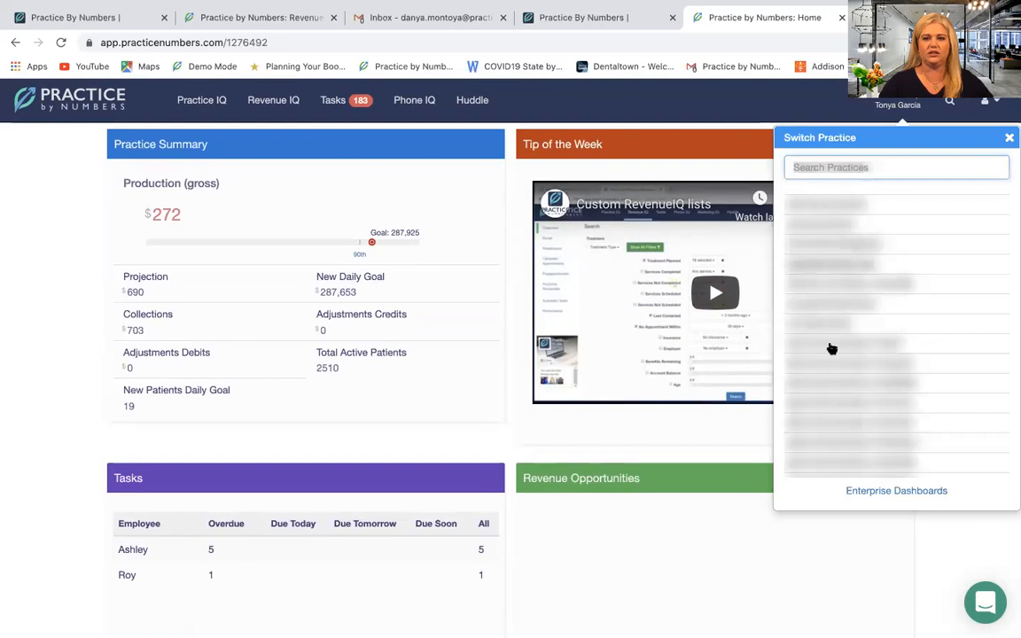
left_click(824, 386)
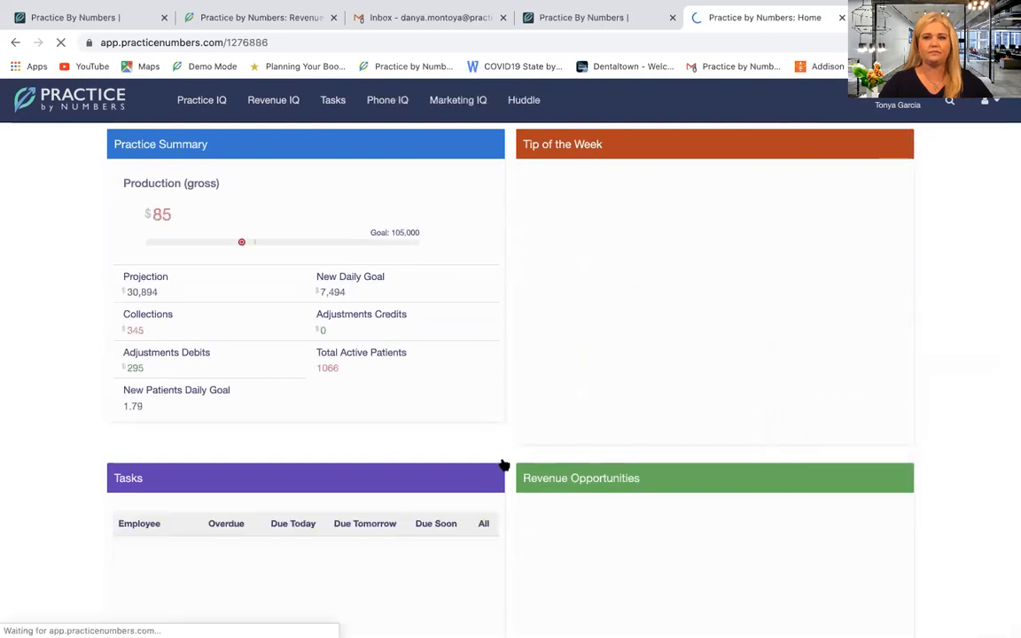
Run the search for COVID-19 open appointments to reschedule and sort the results by amount, highest first.
scroll(512, 527, "down", 5)
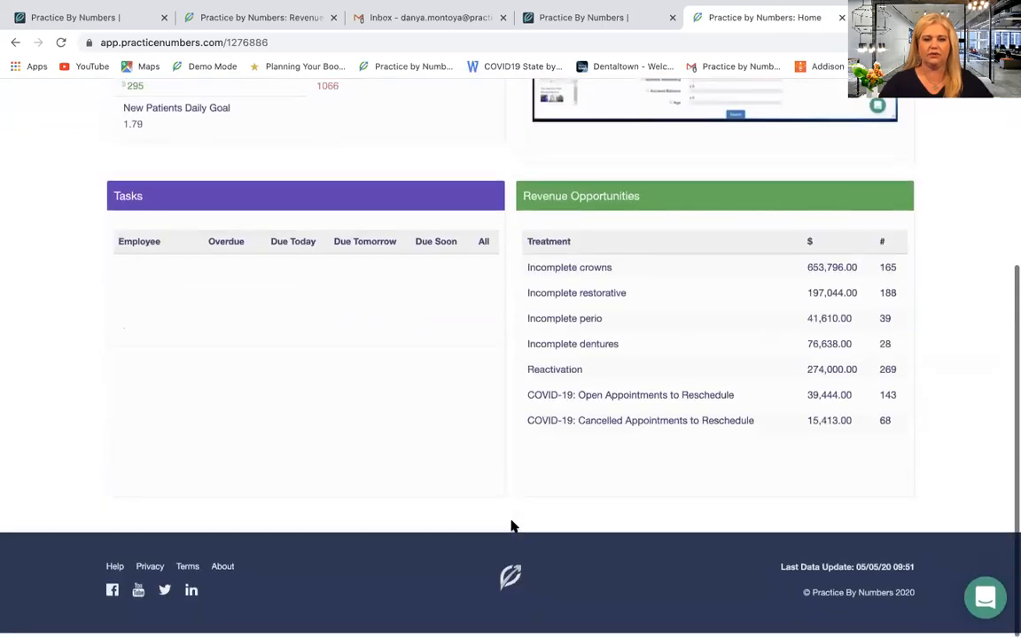
left_click(625, 400)
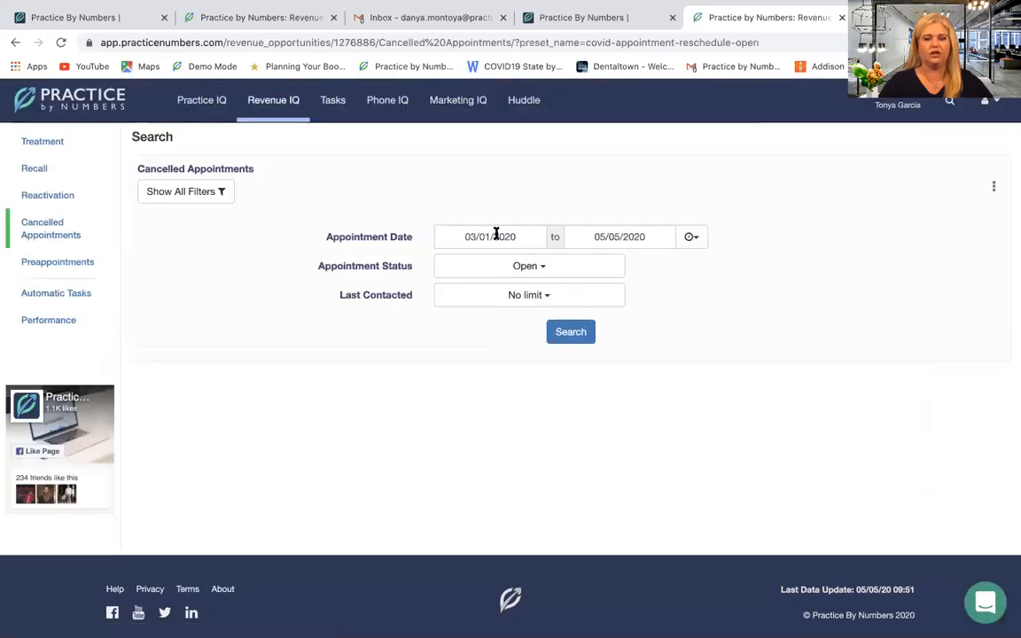
left_click(578, 340)
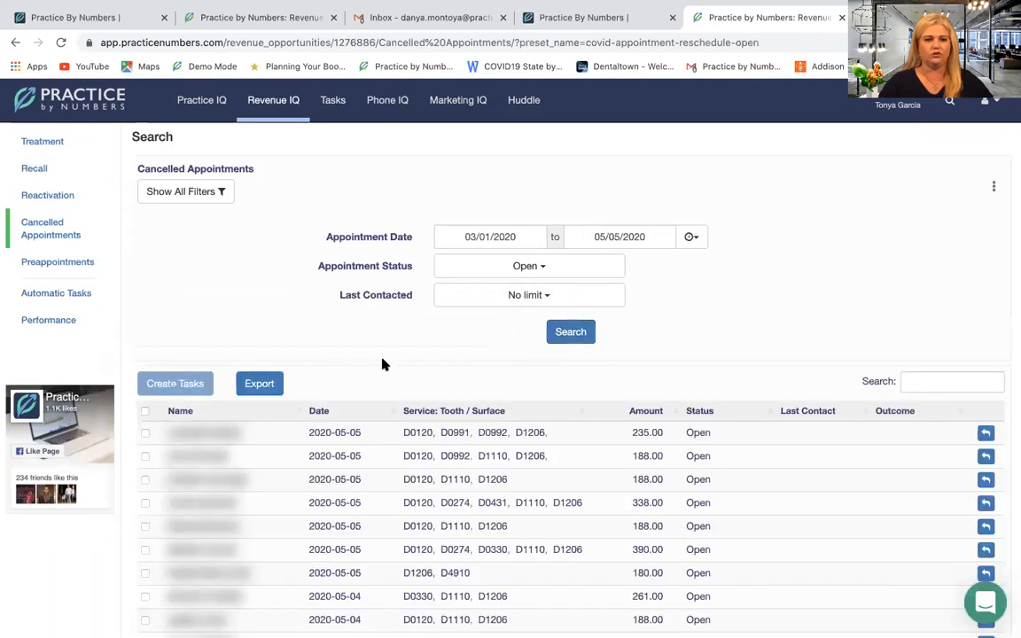
scroll(383, 363, "down", 2)
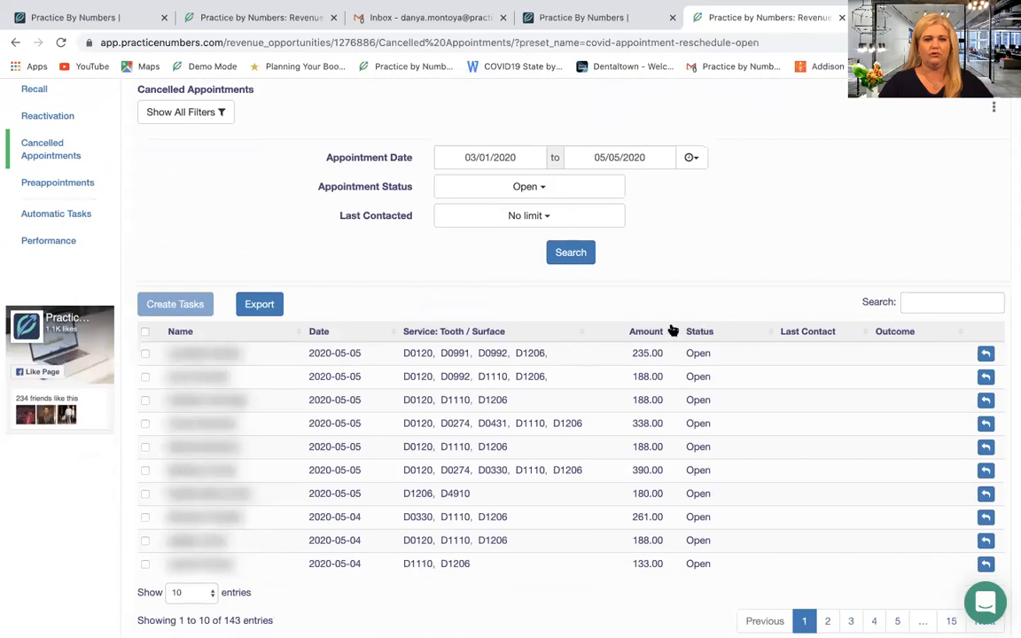
left_click(647, 332)
left_click(647, 332)
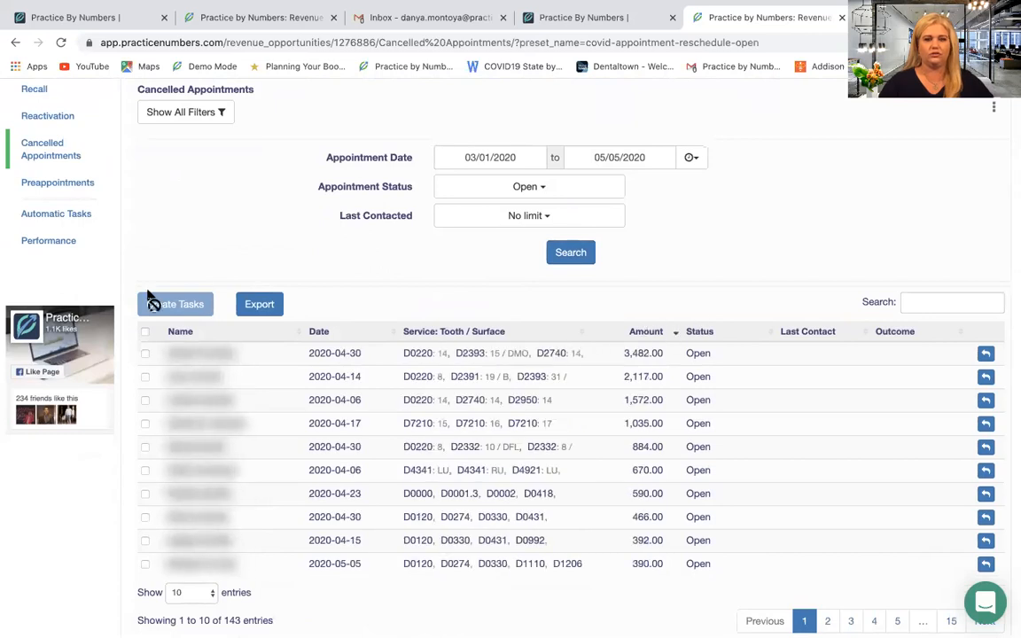
Show 100 entries per page in the appointment results and select all the listed appointments.
left_click(144, 332)
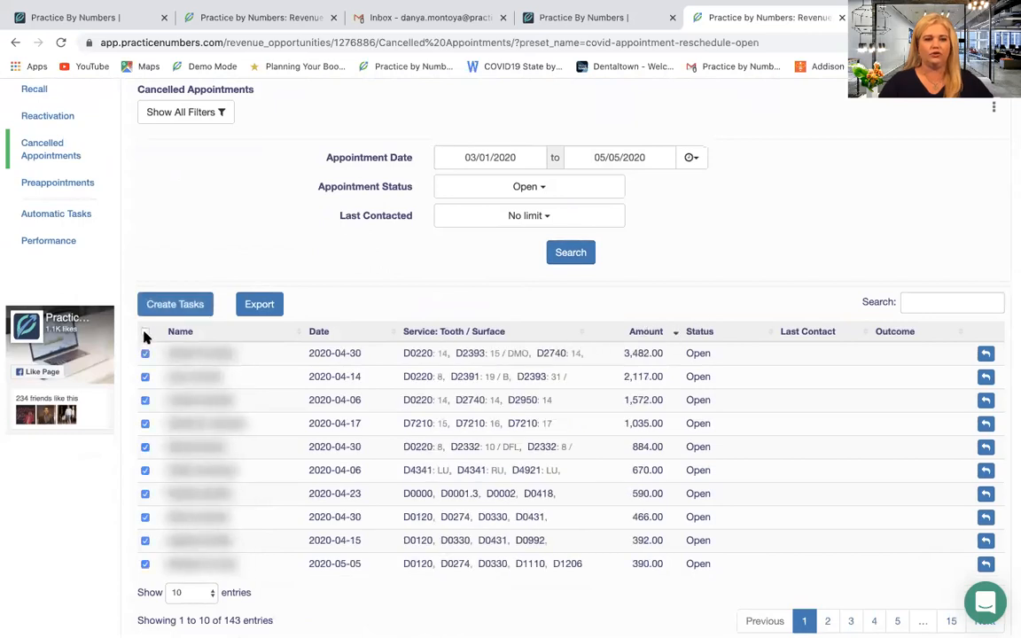
left_click(196, 592)
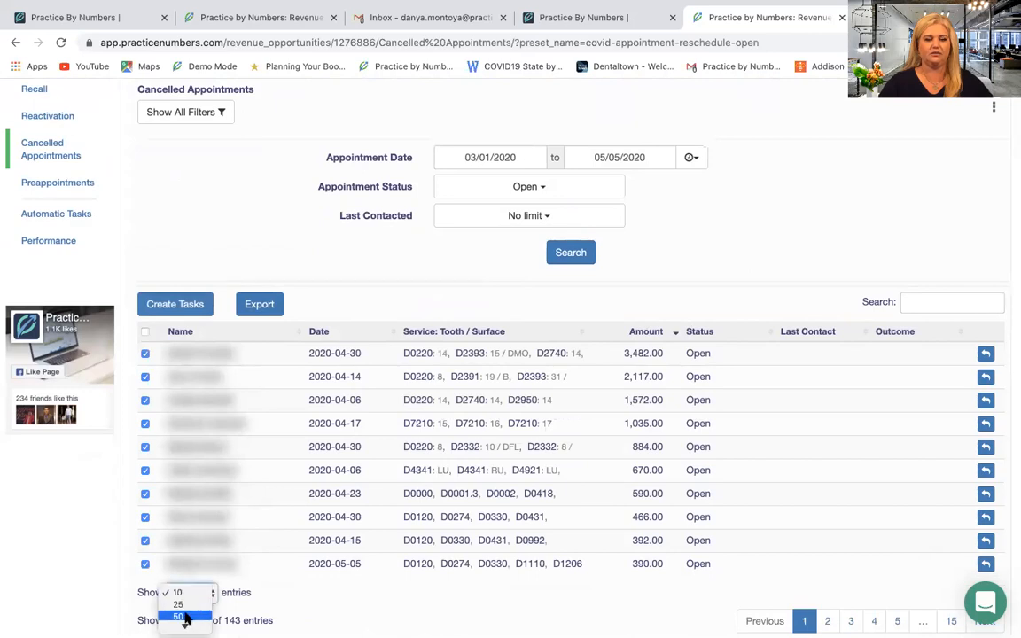
left_click(181, 624)
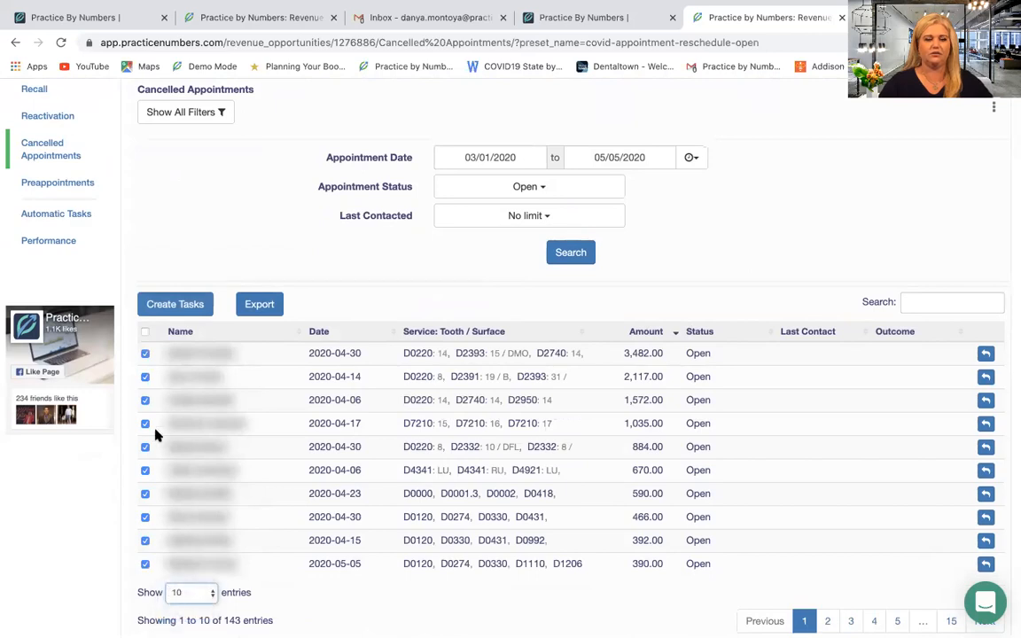
scroll(151, 382, "down", 5)
left_click(143, 114)
left_click(144, 115)
scroll(375, 378, "up", 5)
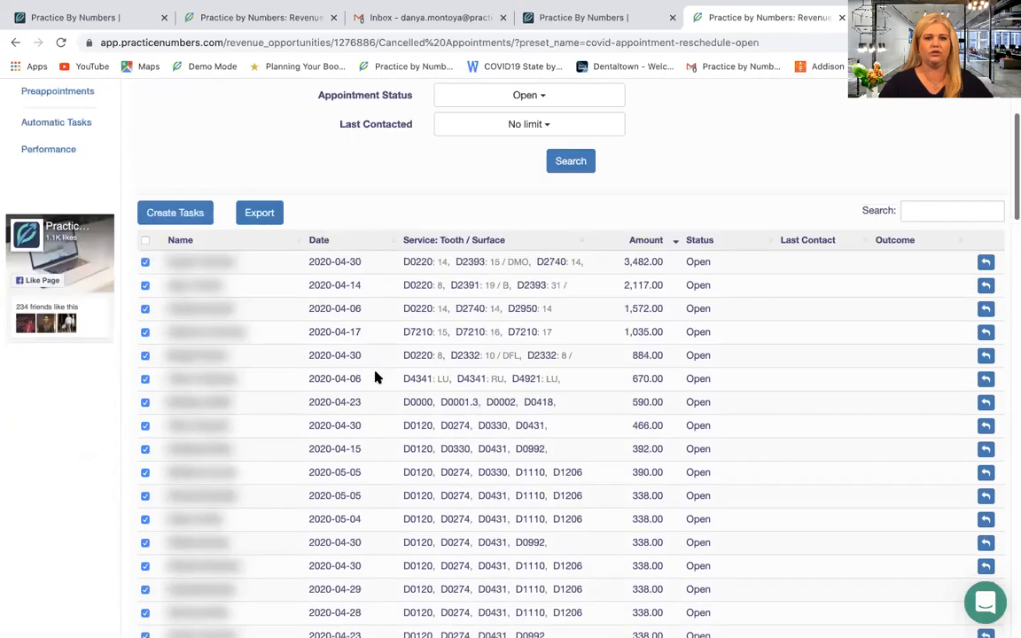
scroll(375, 378, "up", 2)
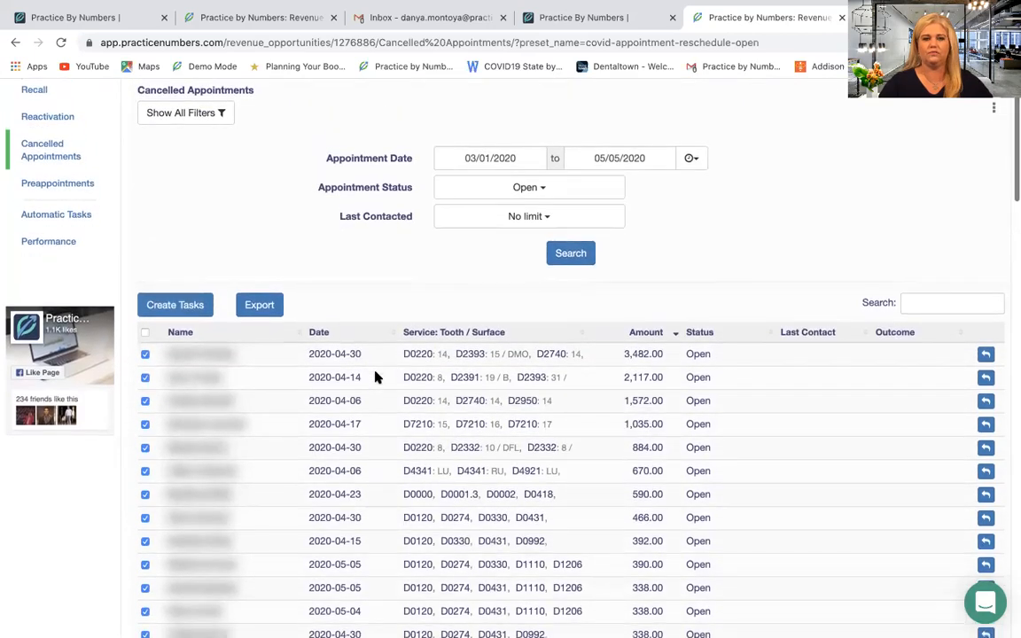
scroll(375, 377, "down", 3)
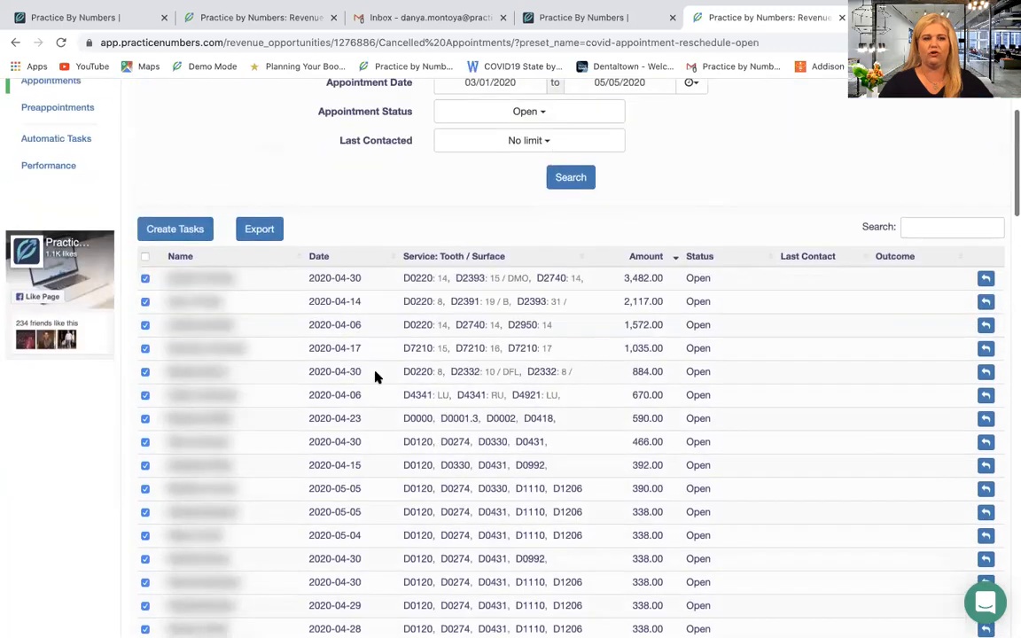
scroll(375, 378, "up", 2)
scroll(375, 377, "up", 1)
Prepare tasks for the selected appointments with another staff member as assignee and due date 05/25/2020, and cancel without creating them.
left_click(182, 337)
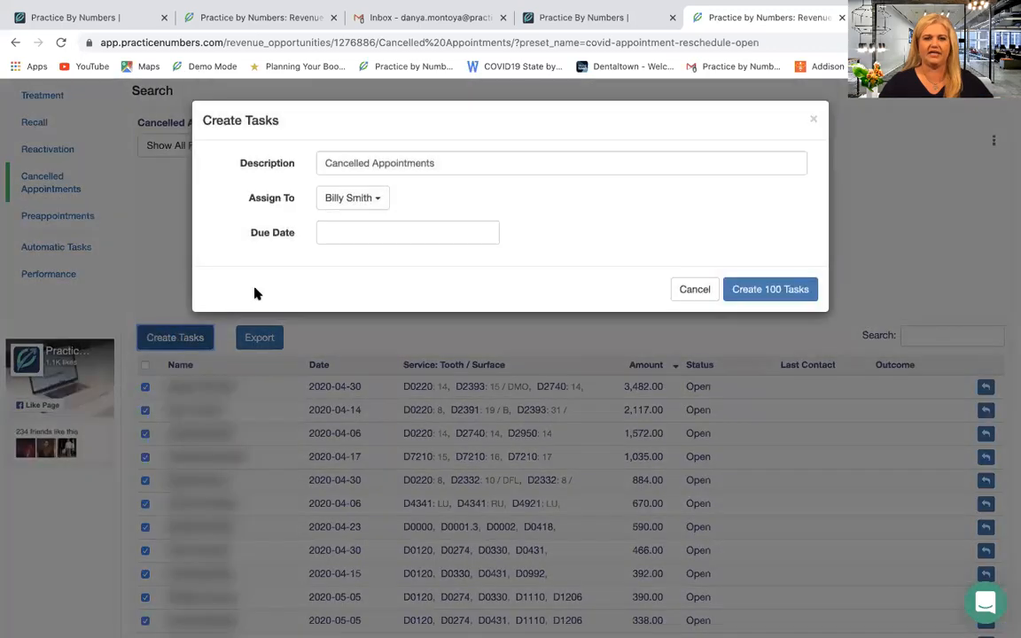
left_click(331, 200)
left_click(338, 221)
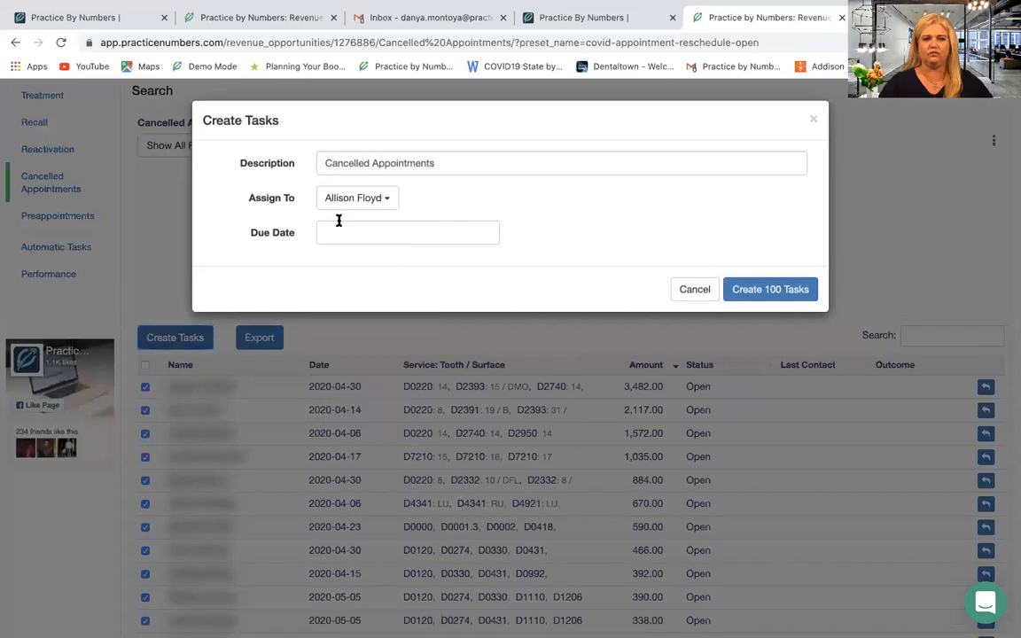
left_click(346, 230)
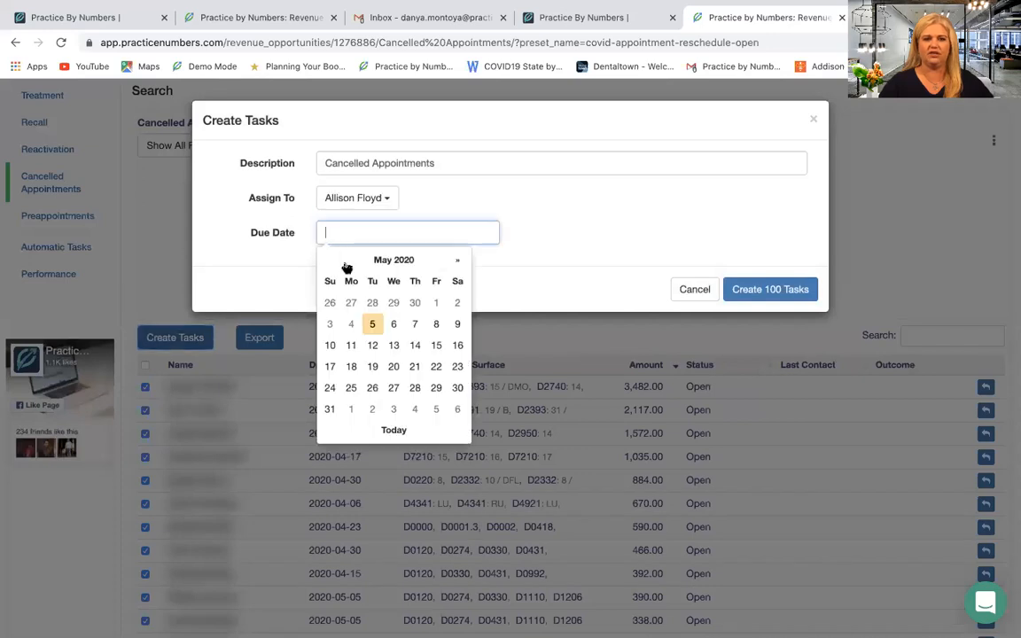
left_click(346, 388)
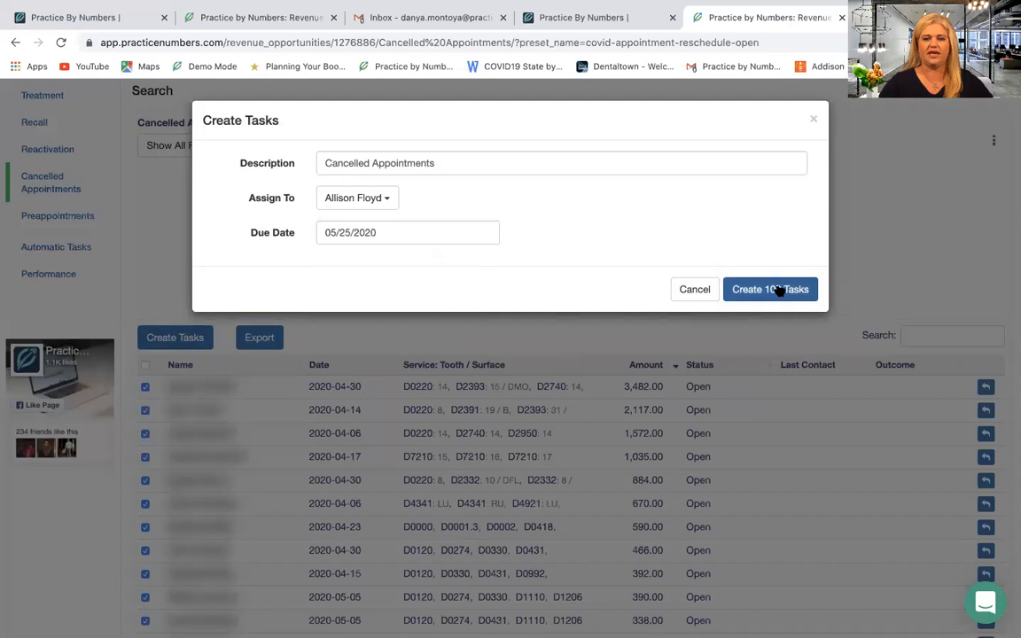
left_click(695, 290)
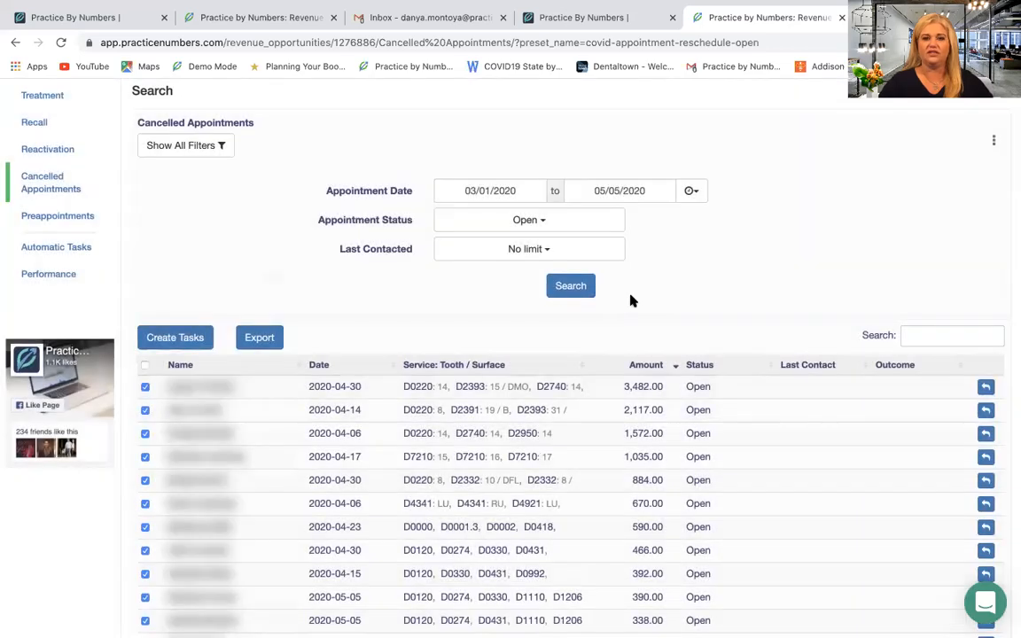
scroll(631, 302, "up", 2)
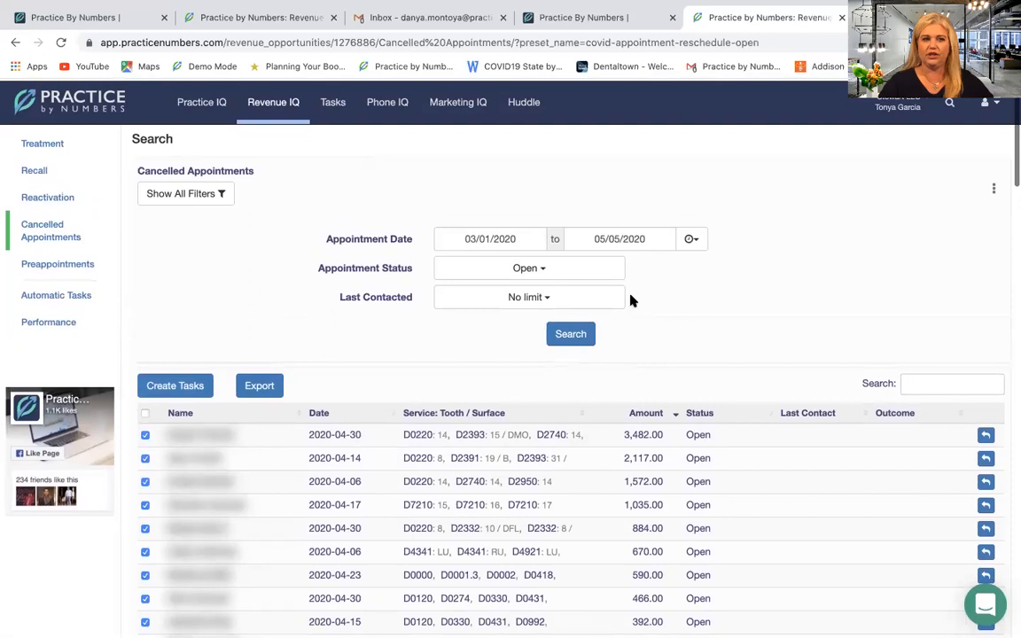